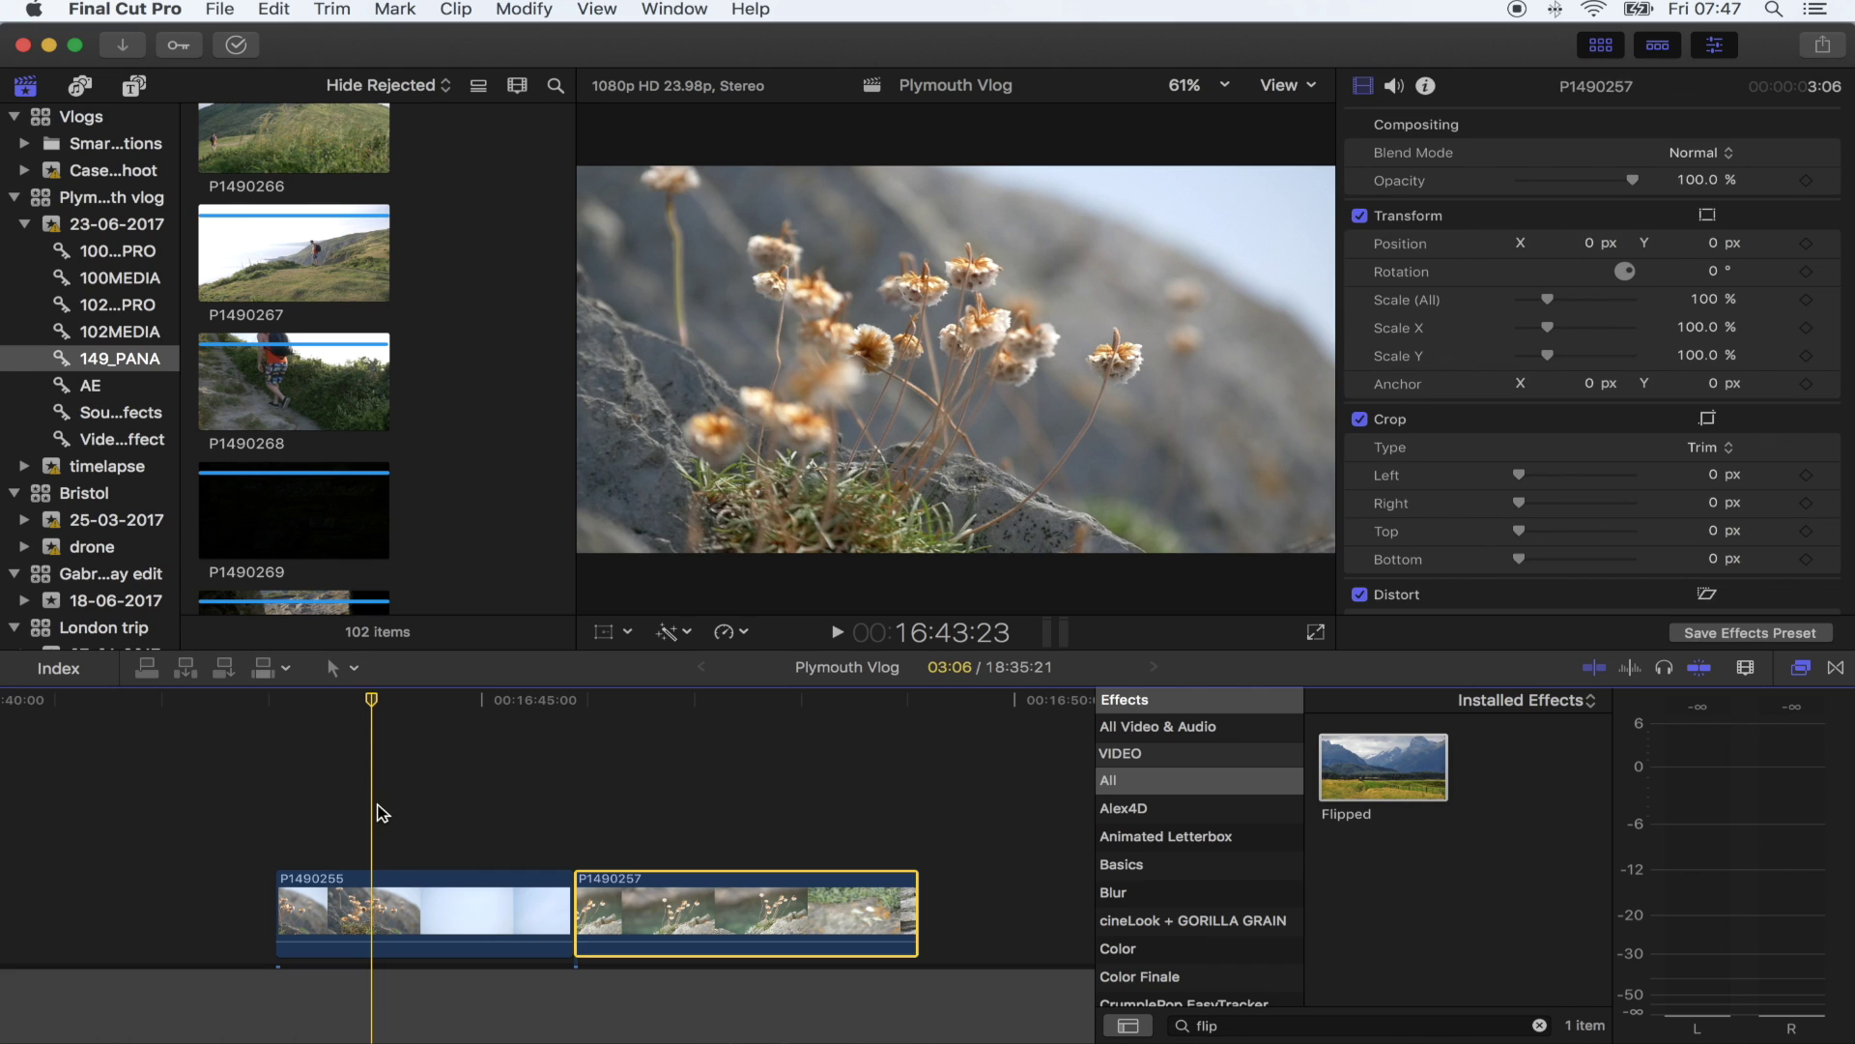
click(383, 813)
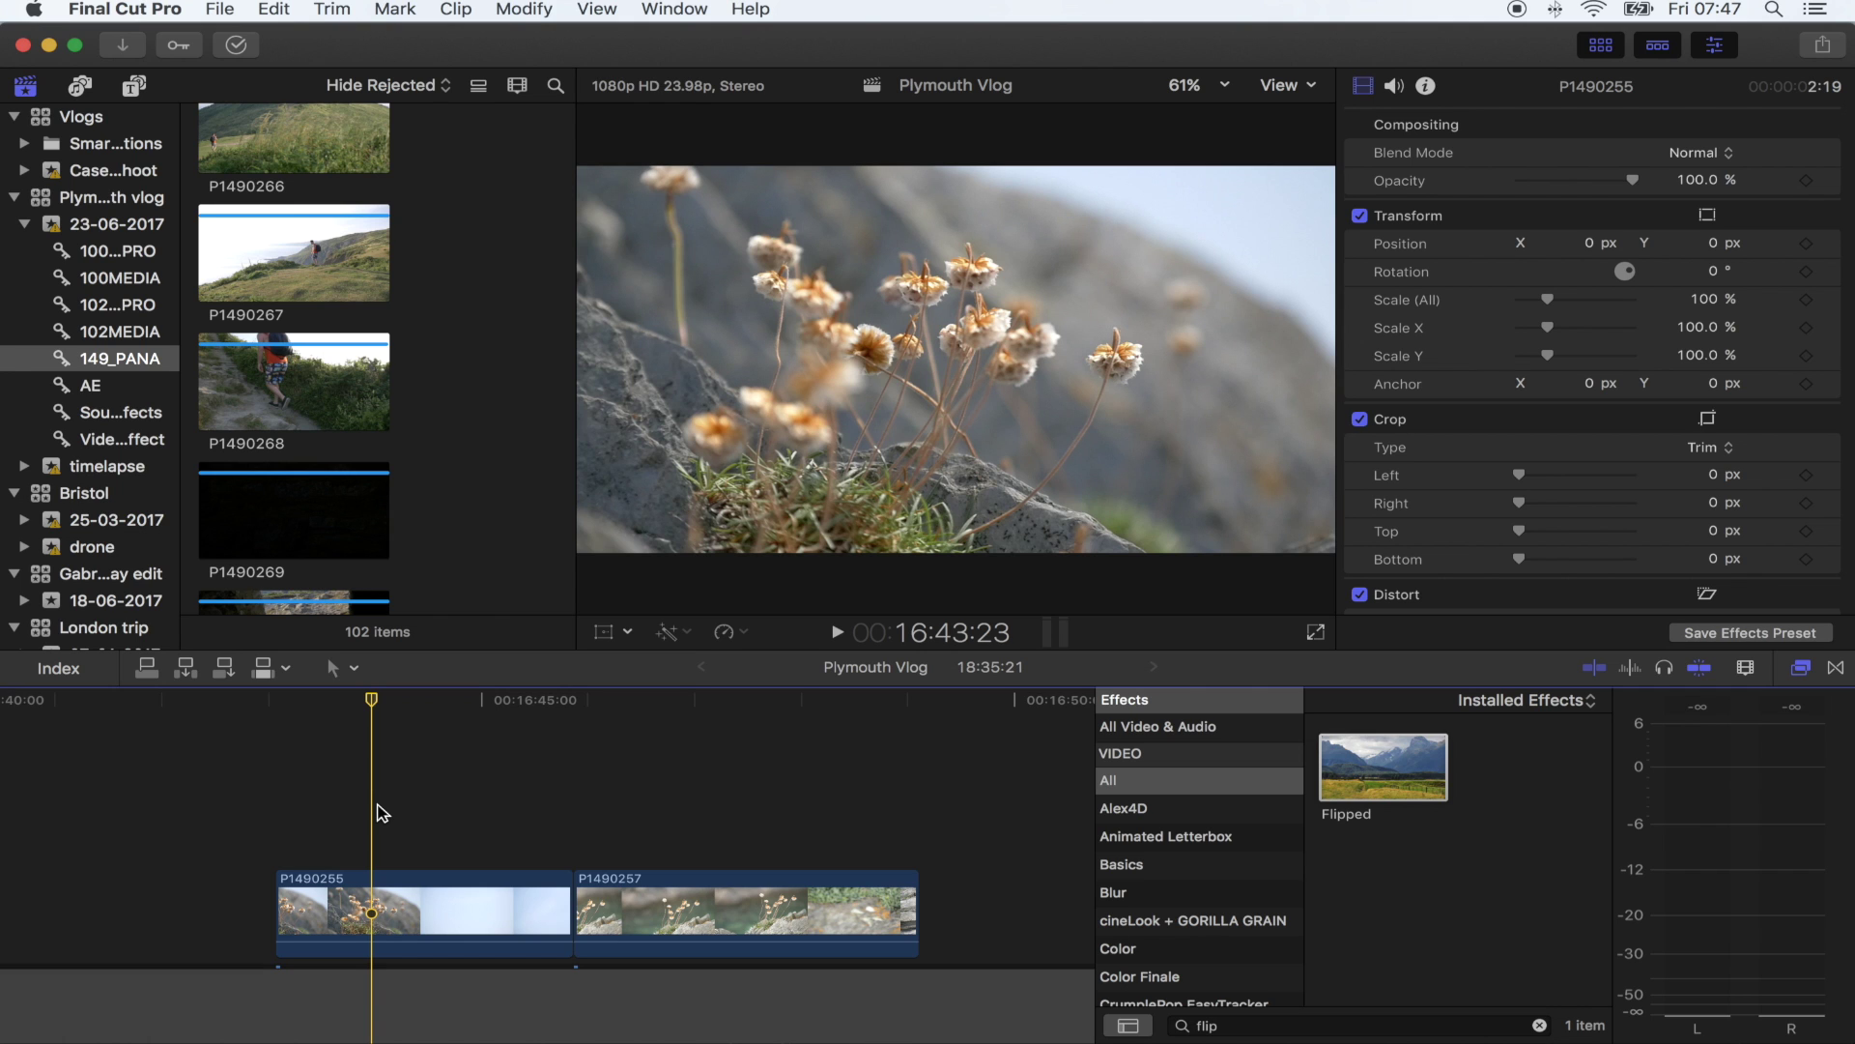
click(433, 901)
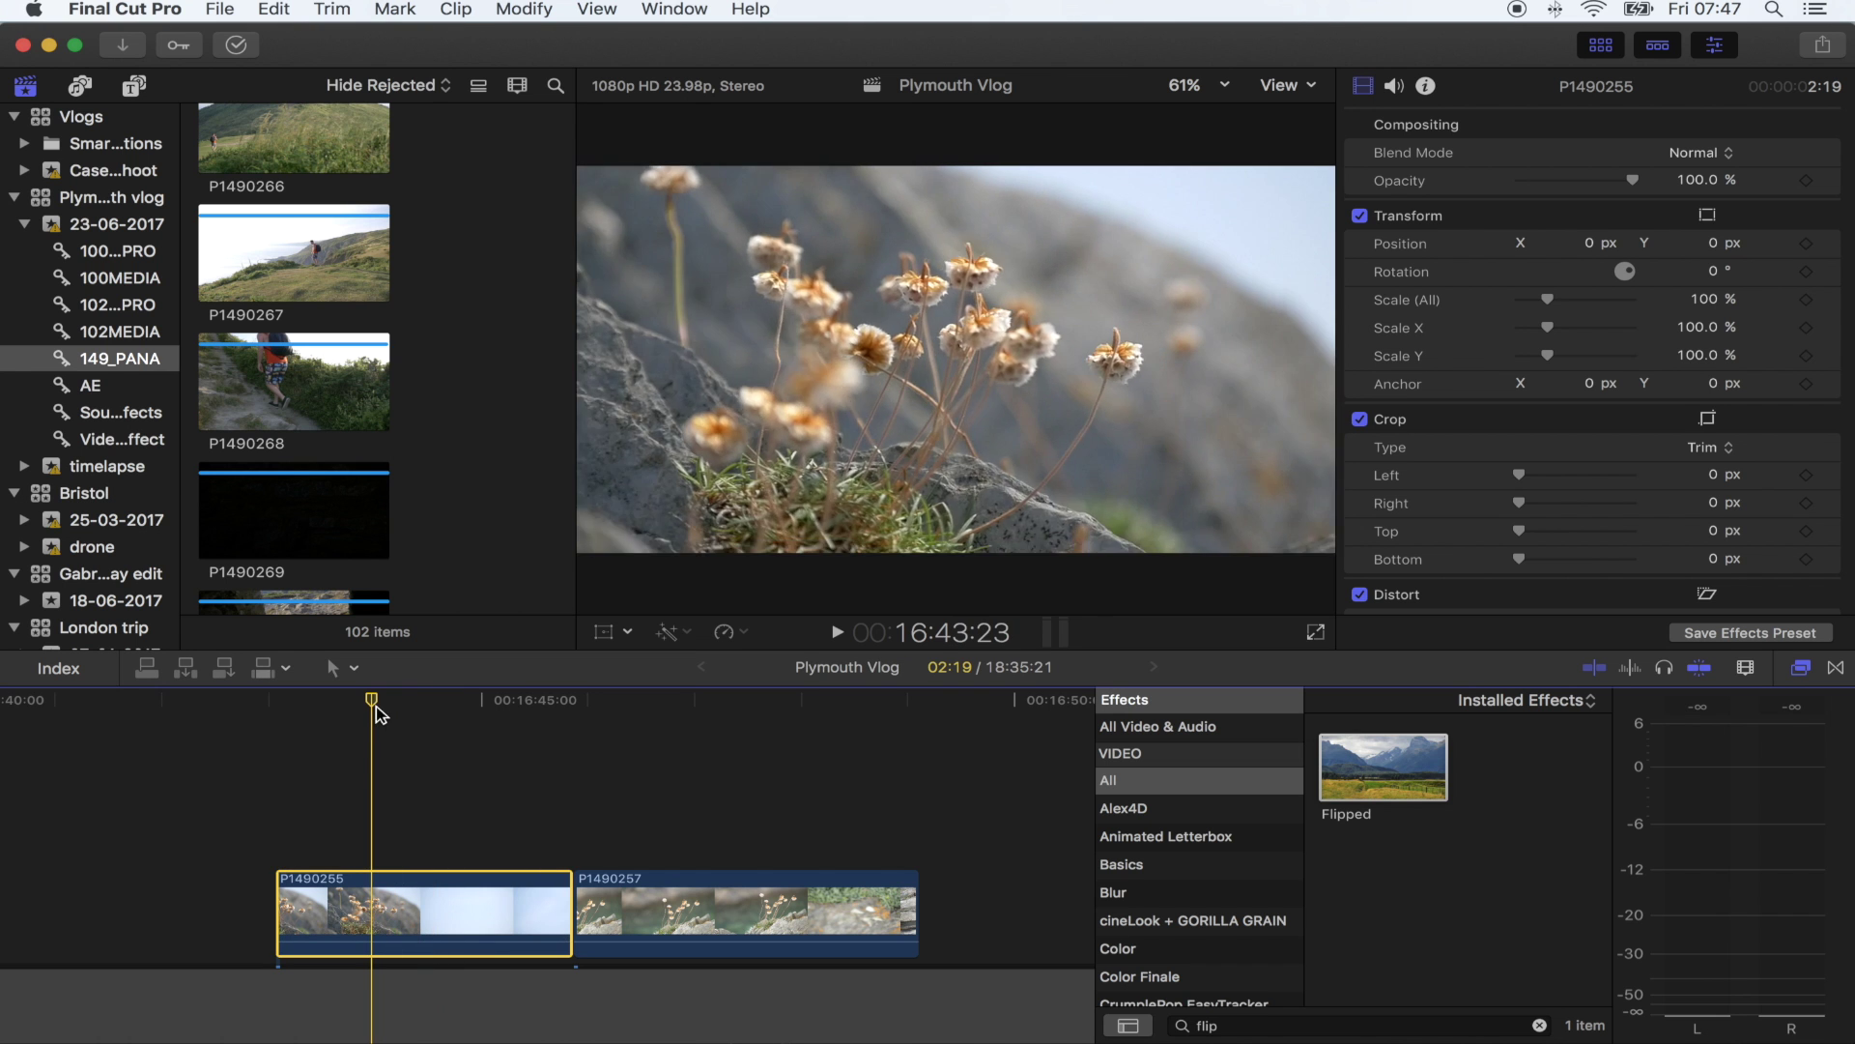
click(732, 631)
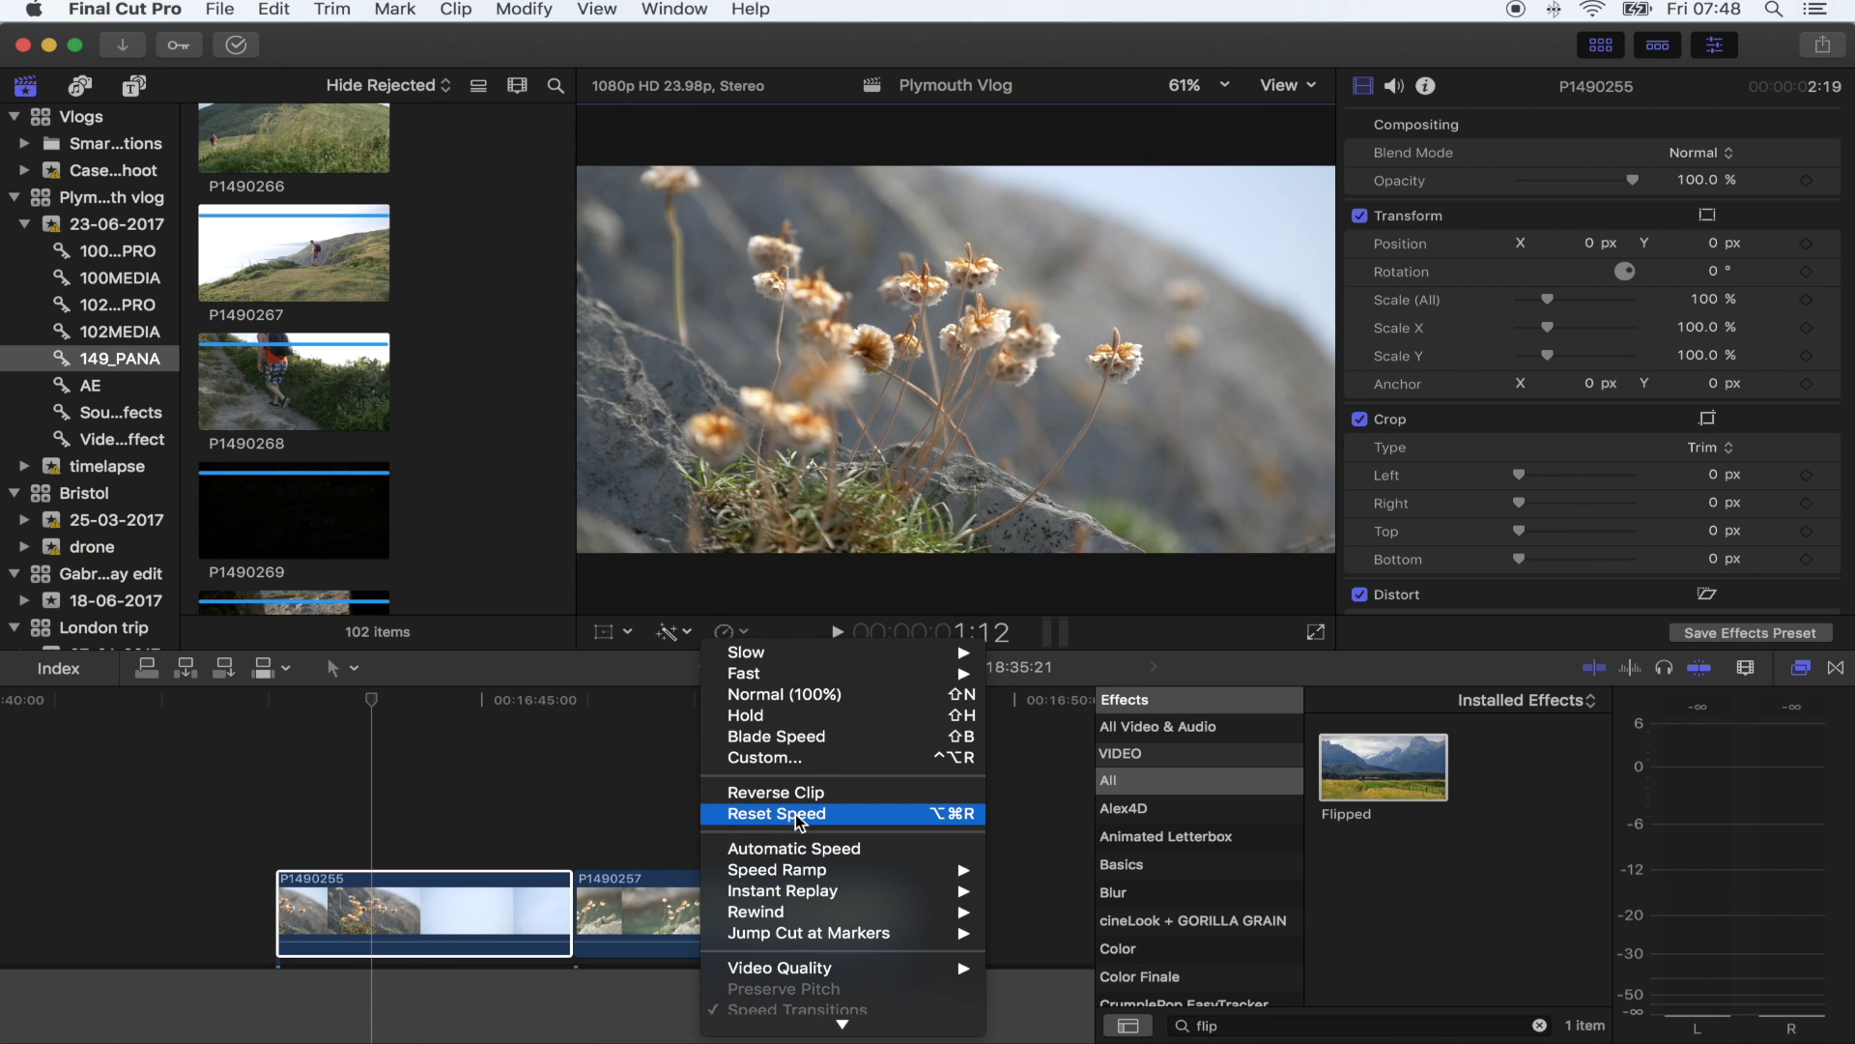
click(585, 786)
Turn on Stabilization for clip P1490255 and set its method to InertiaCam
click(404, 902)
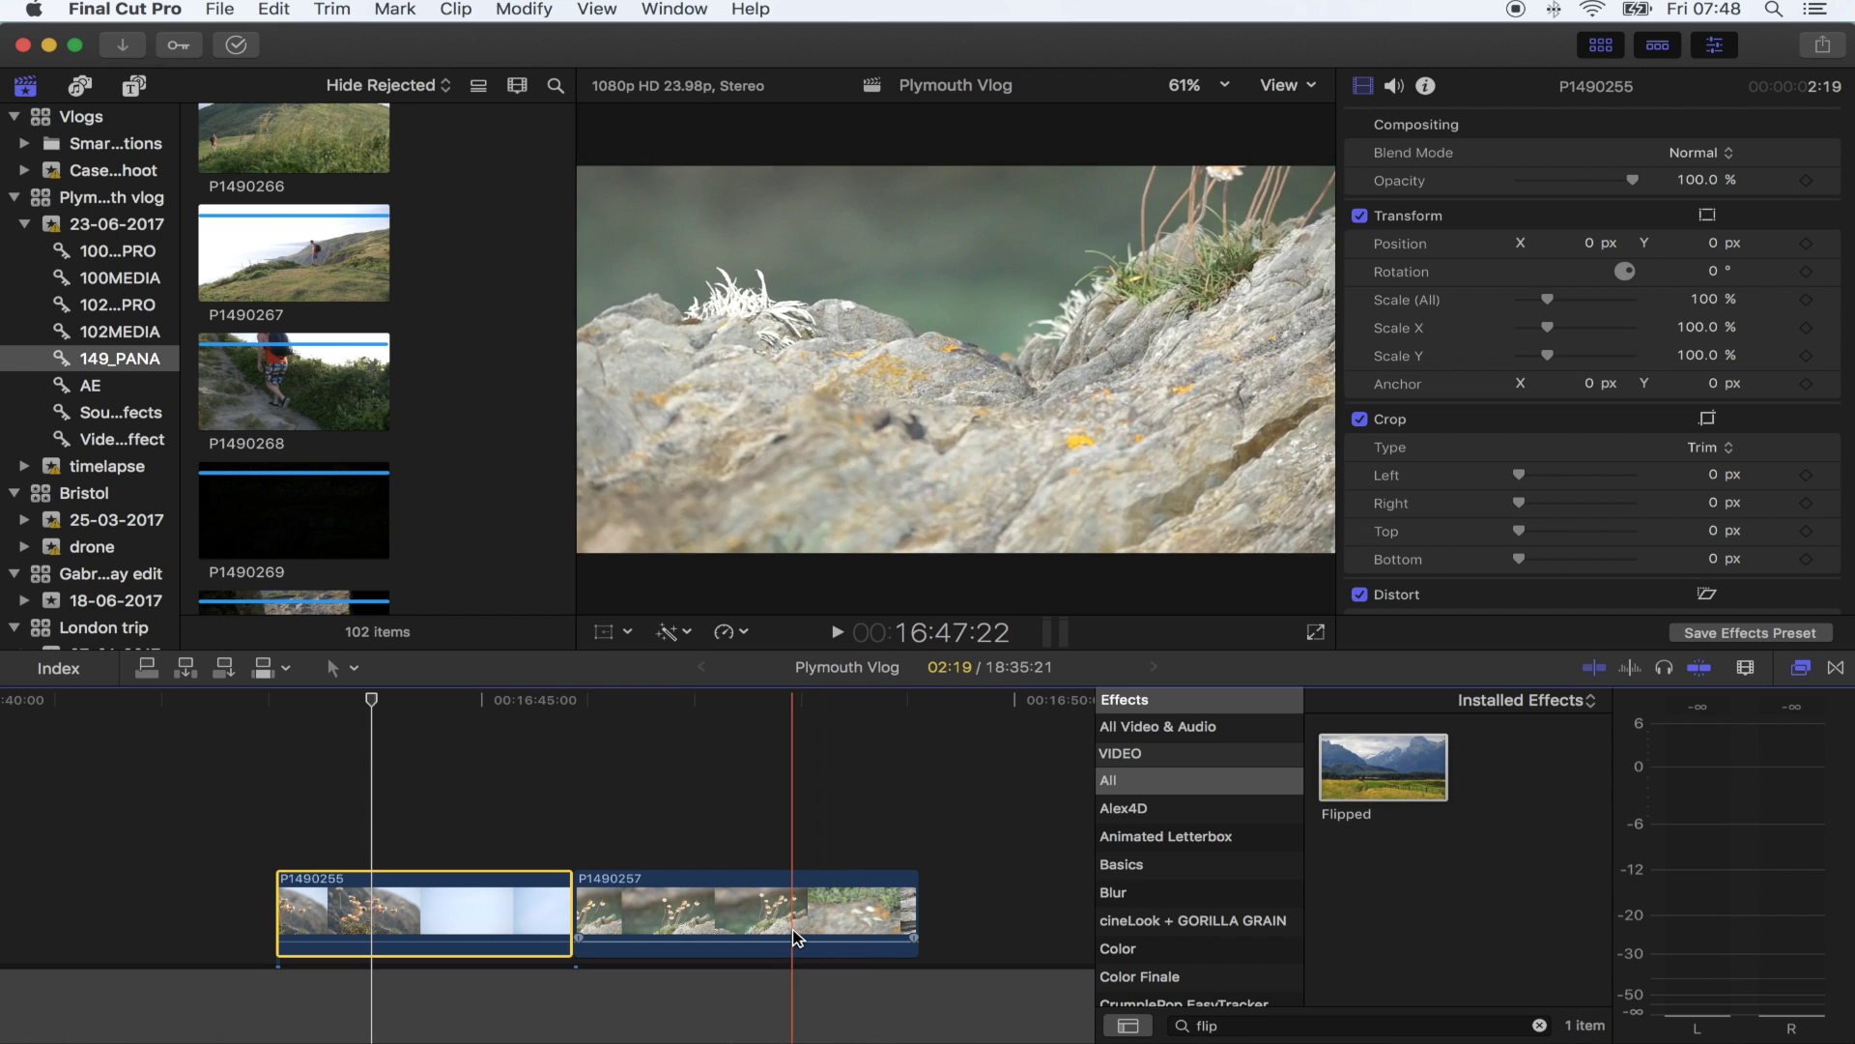
click(394, 899)
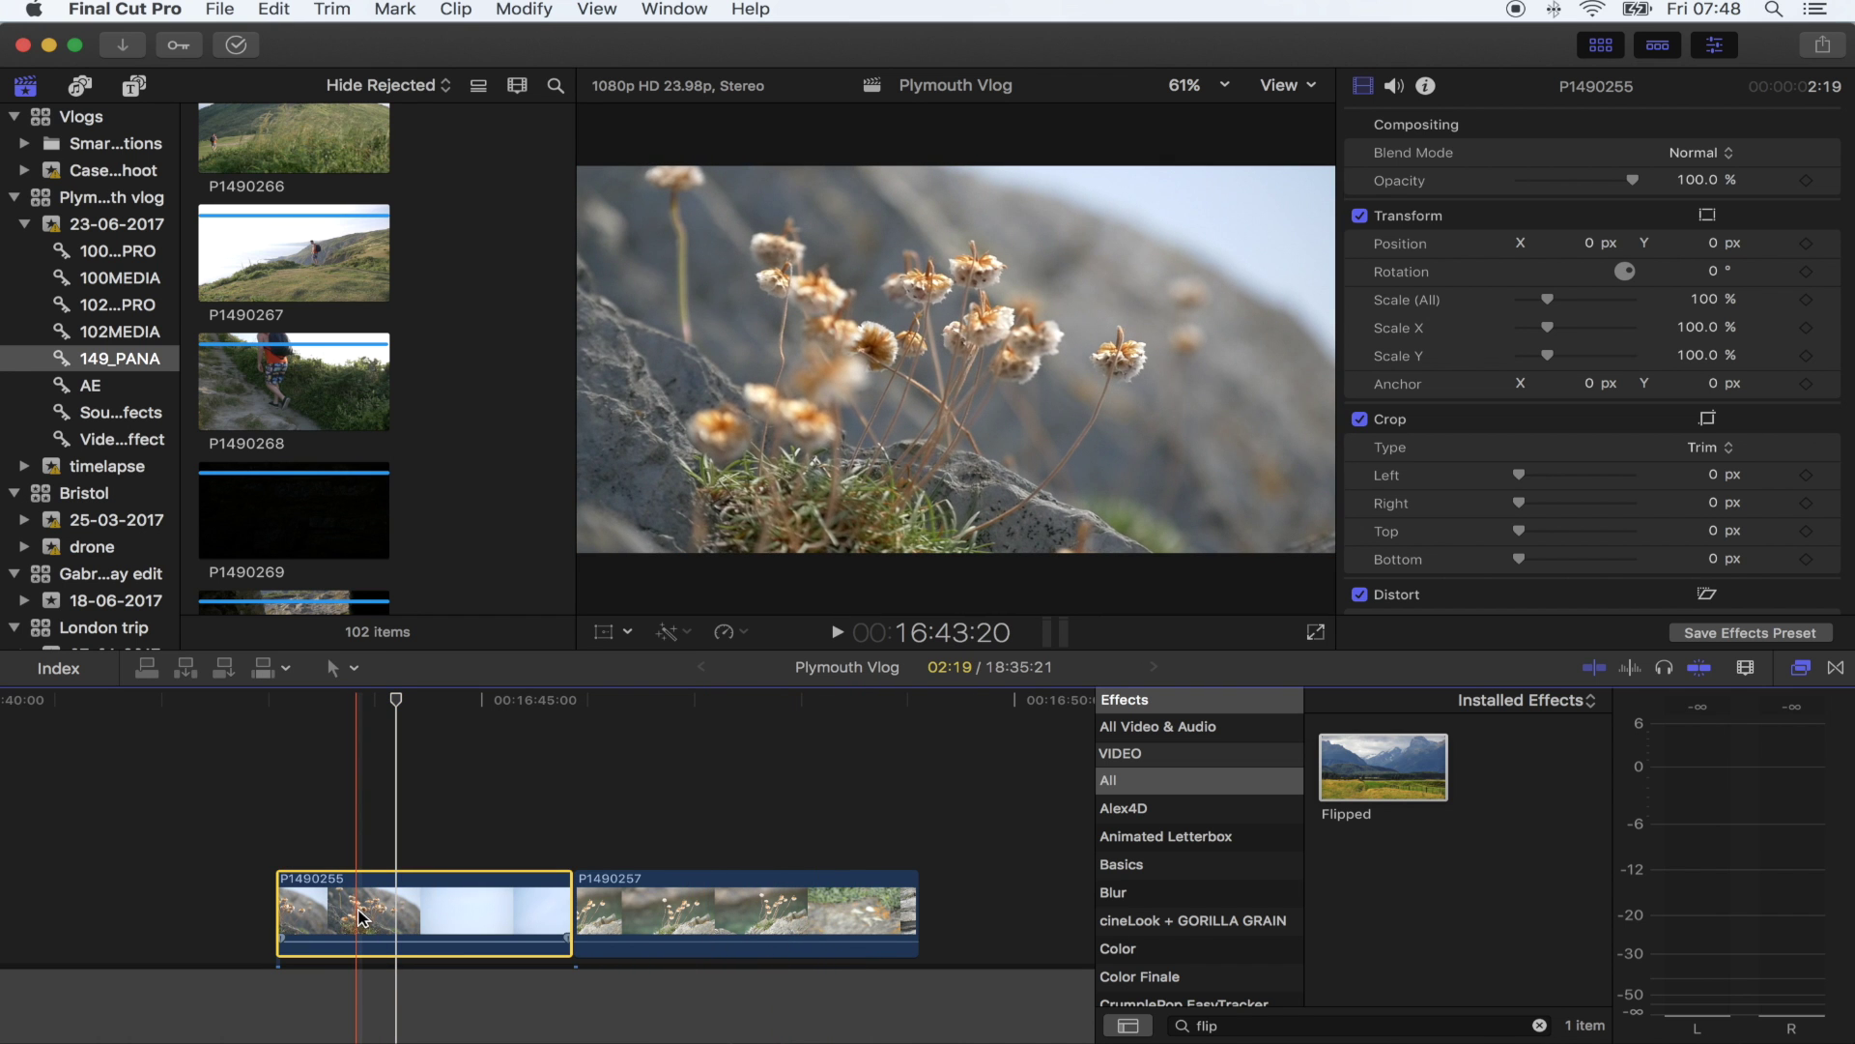
click(366, 916)
scroll(1428, 367, down, 5)
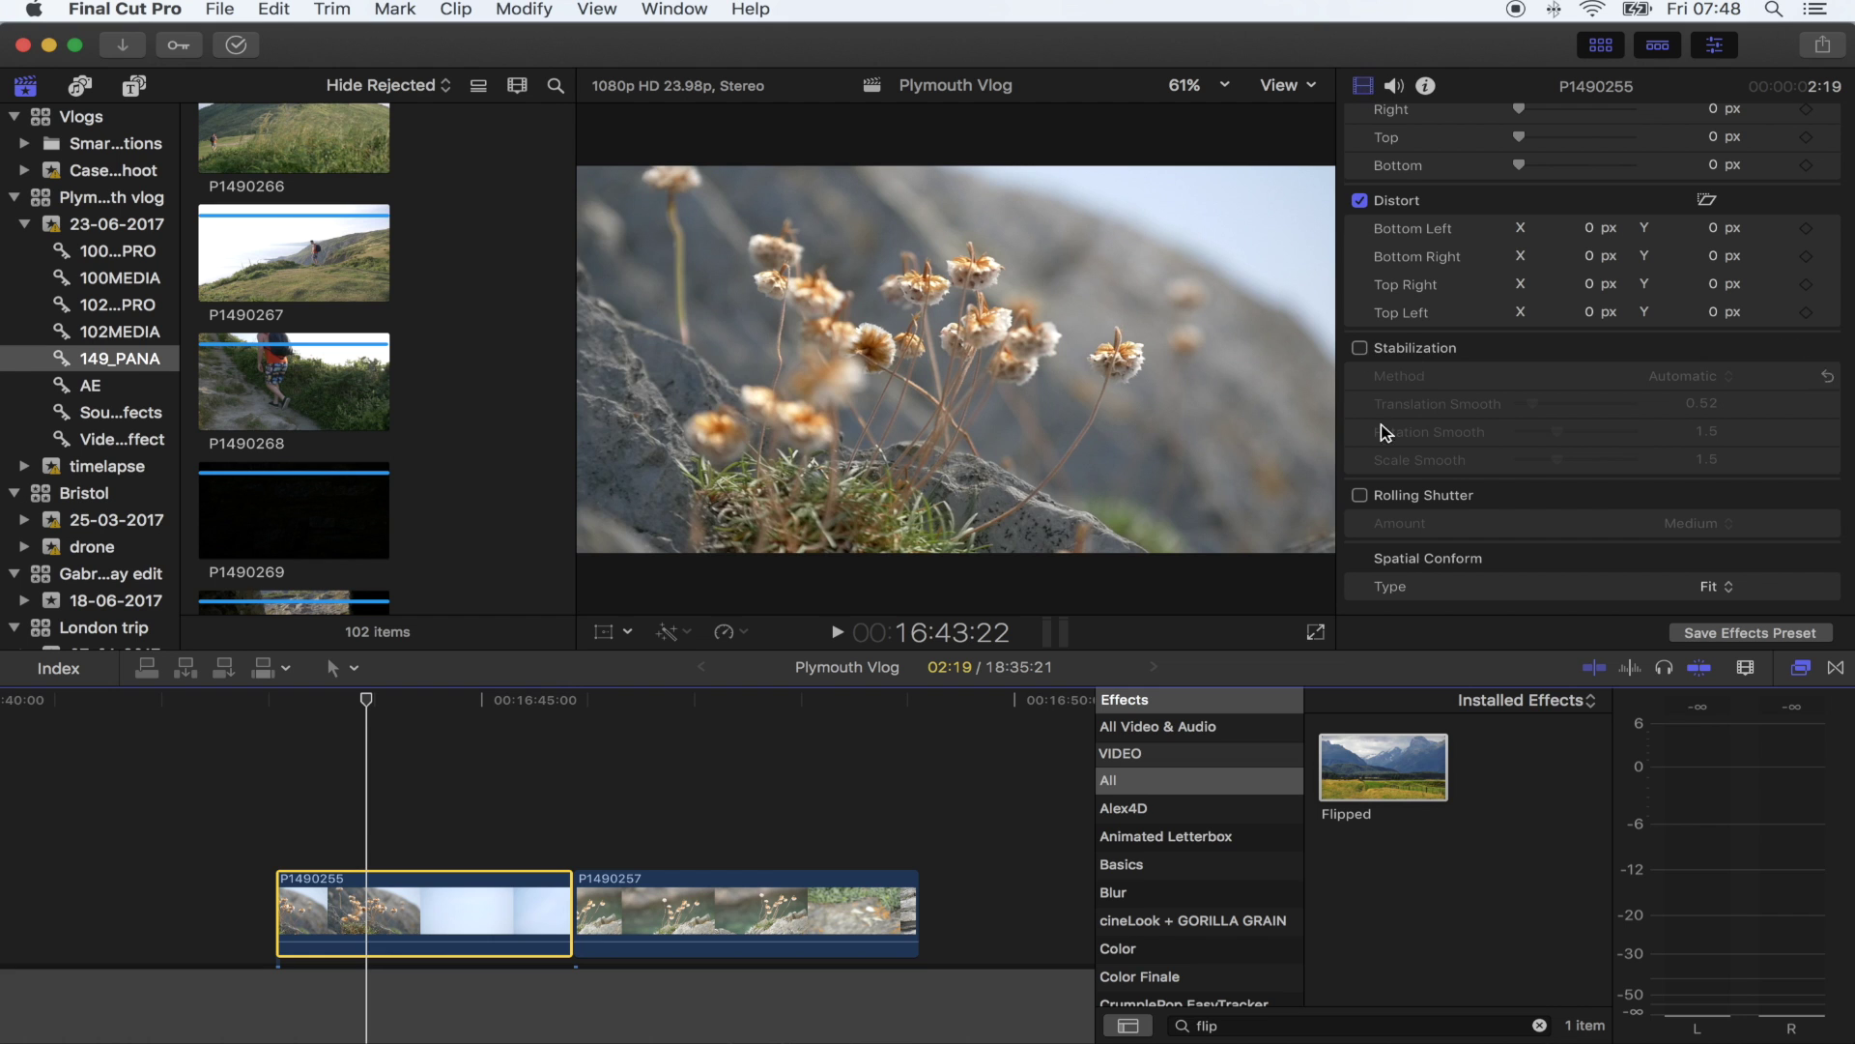
click(1384, 350)
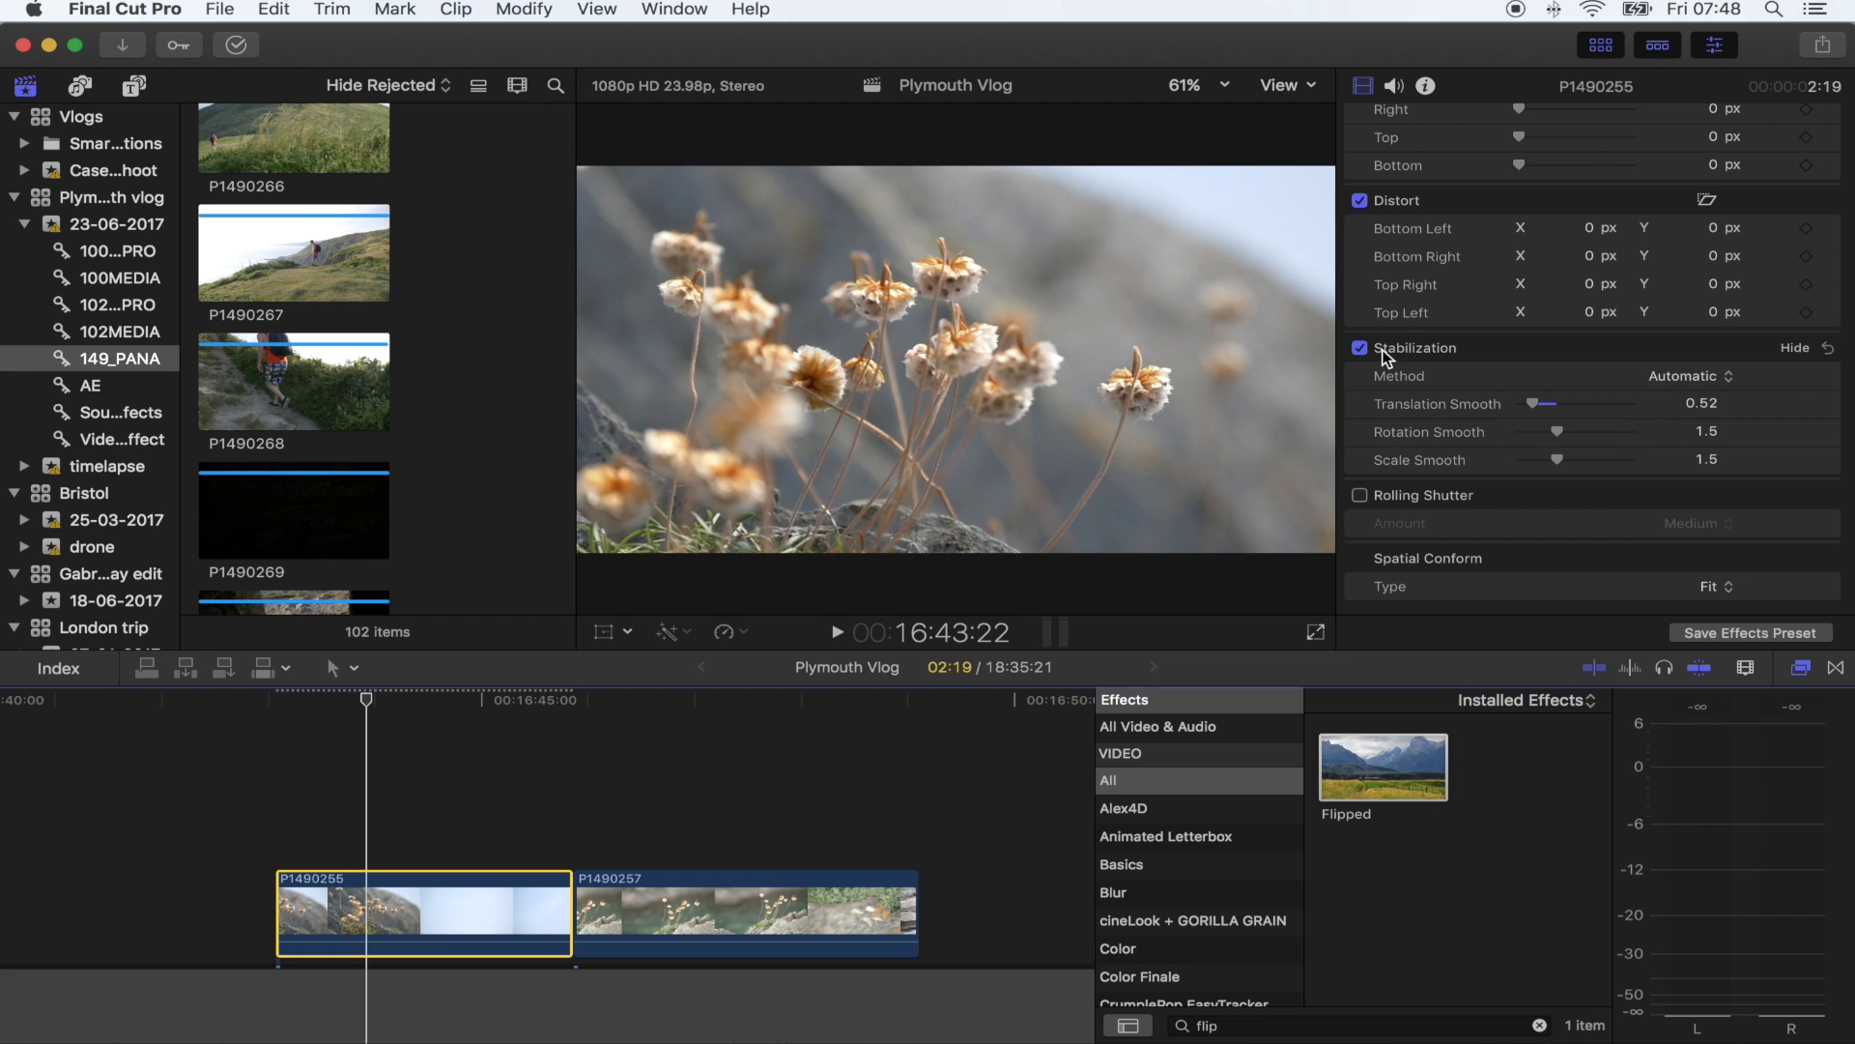
click(1685, 379)
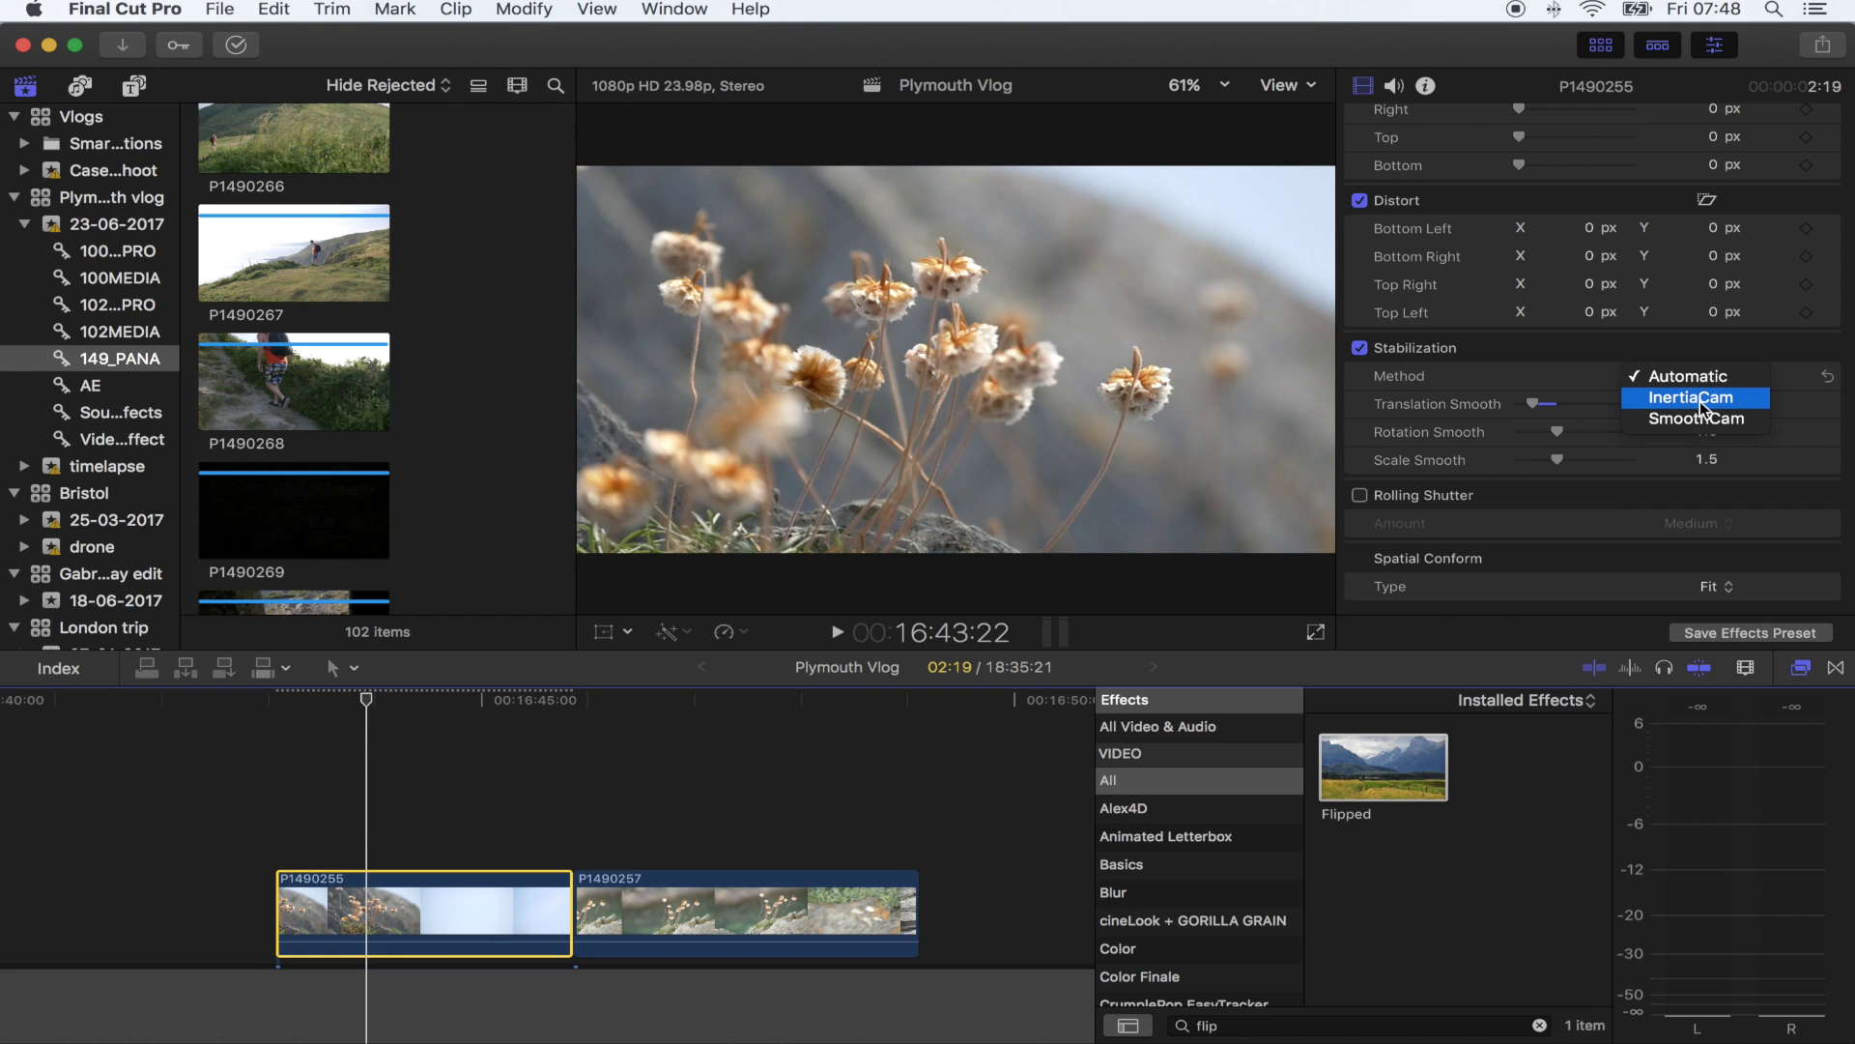
click(1702, 402)
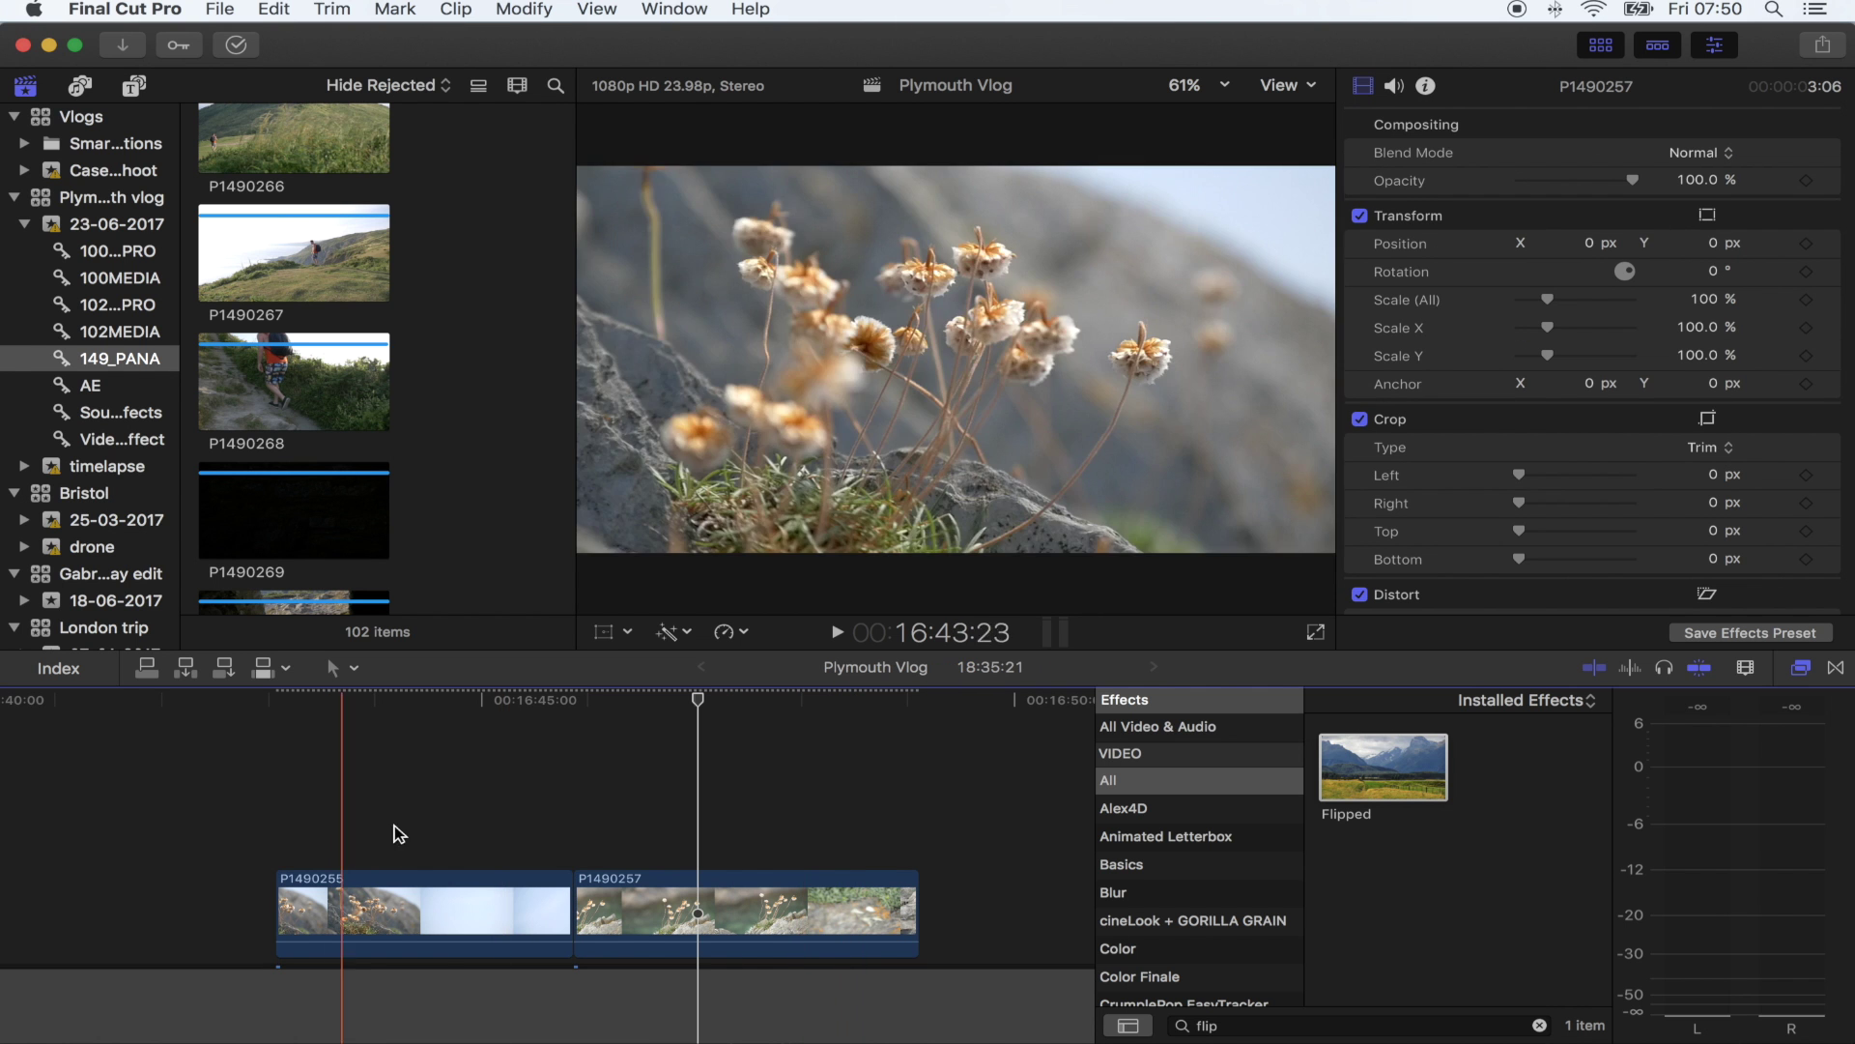
Reverse the playback of clip P1490257 in the timeline
click(730, 739)
click(710, 897)
click(726, 632)
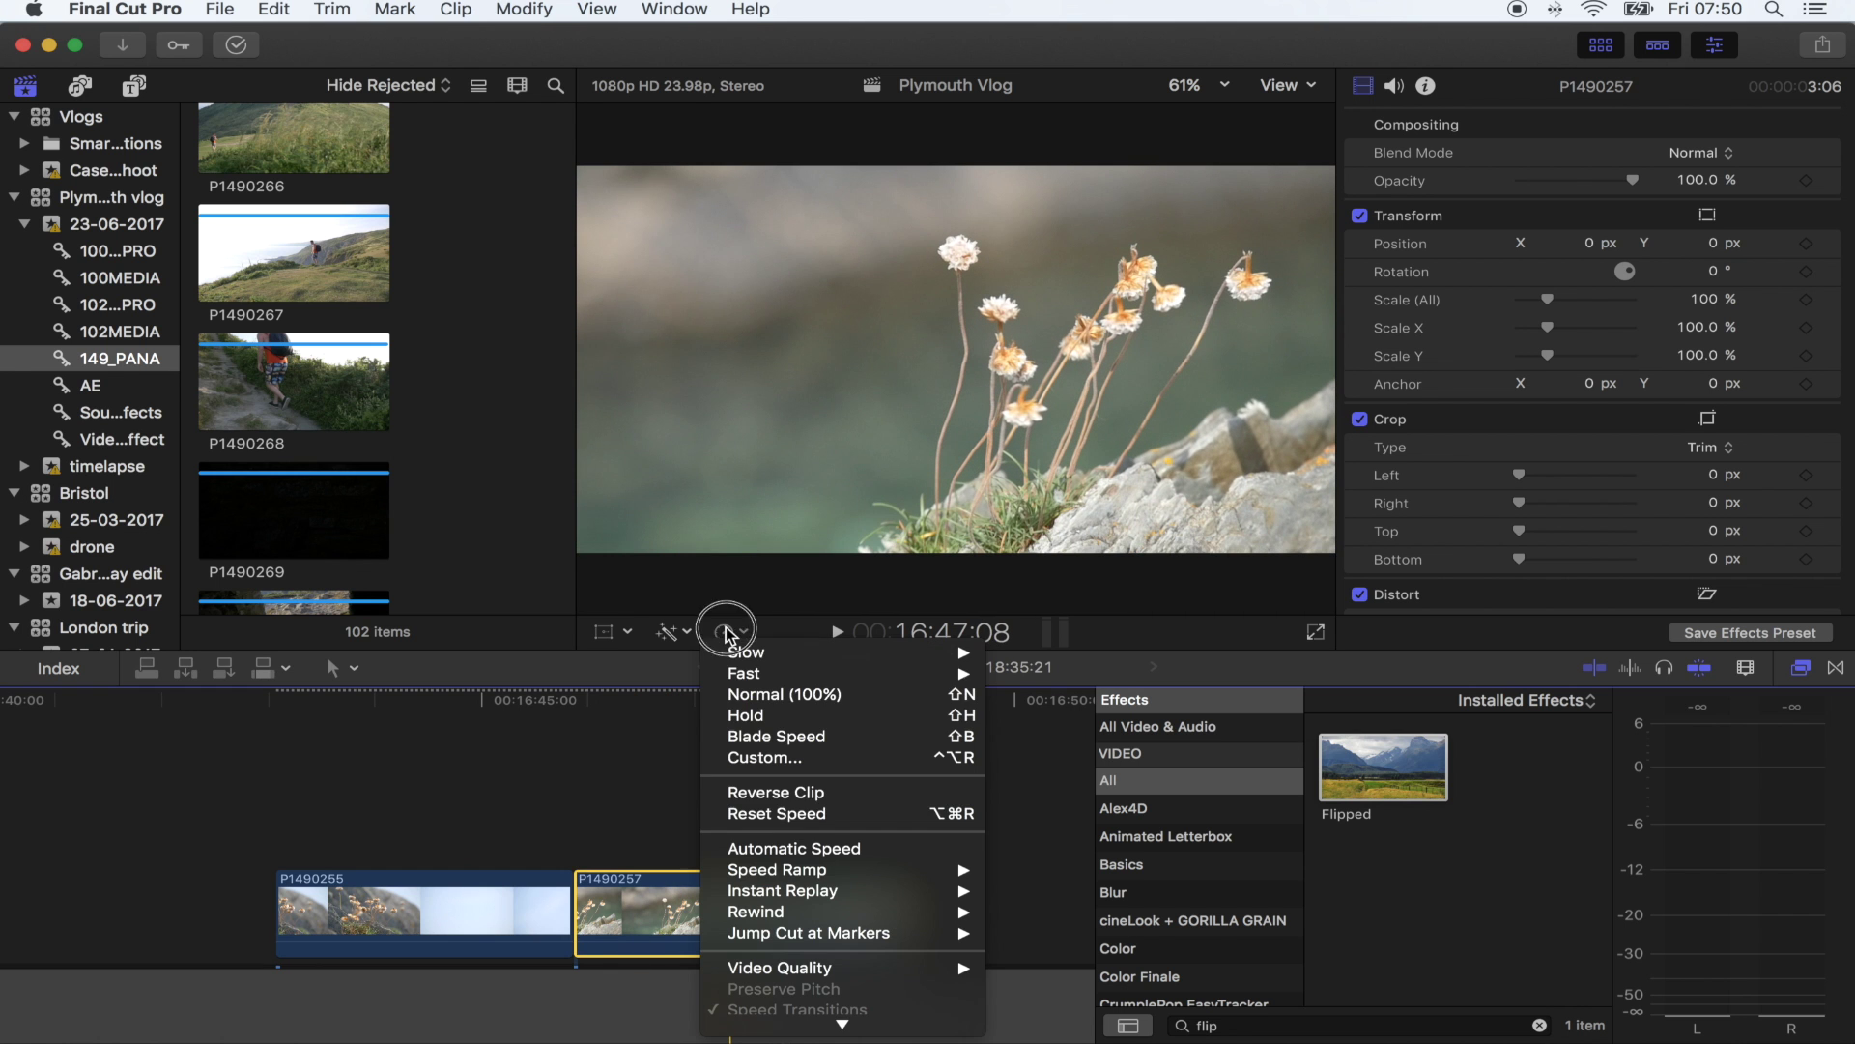
click(777, 792)
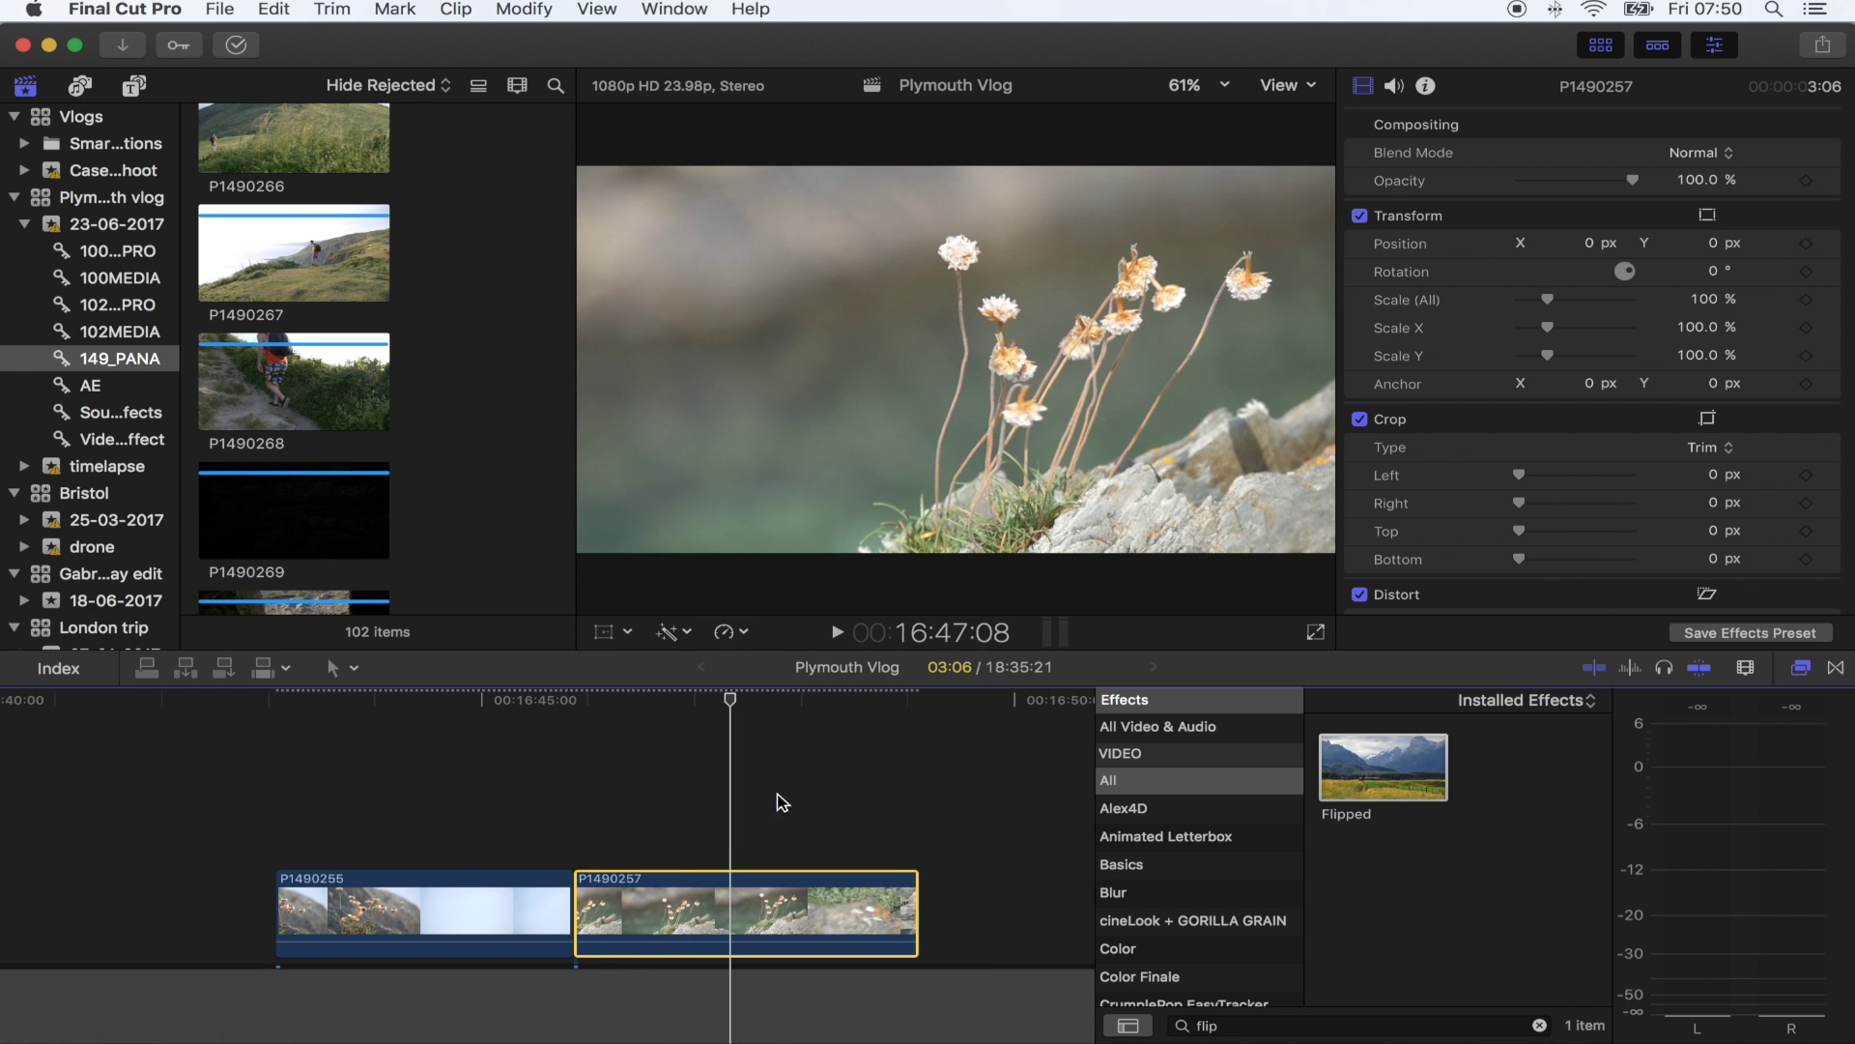
key(space)
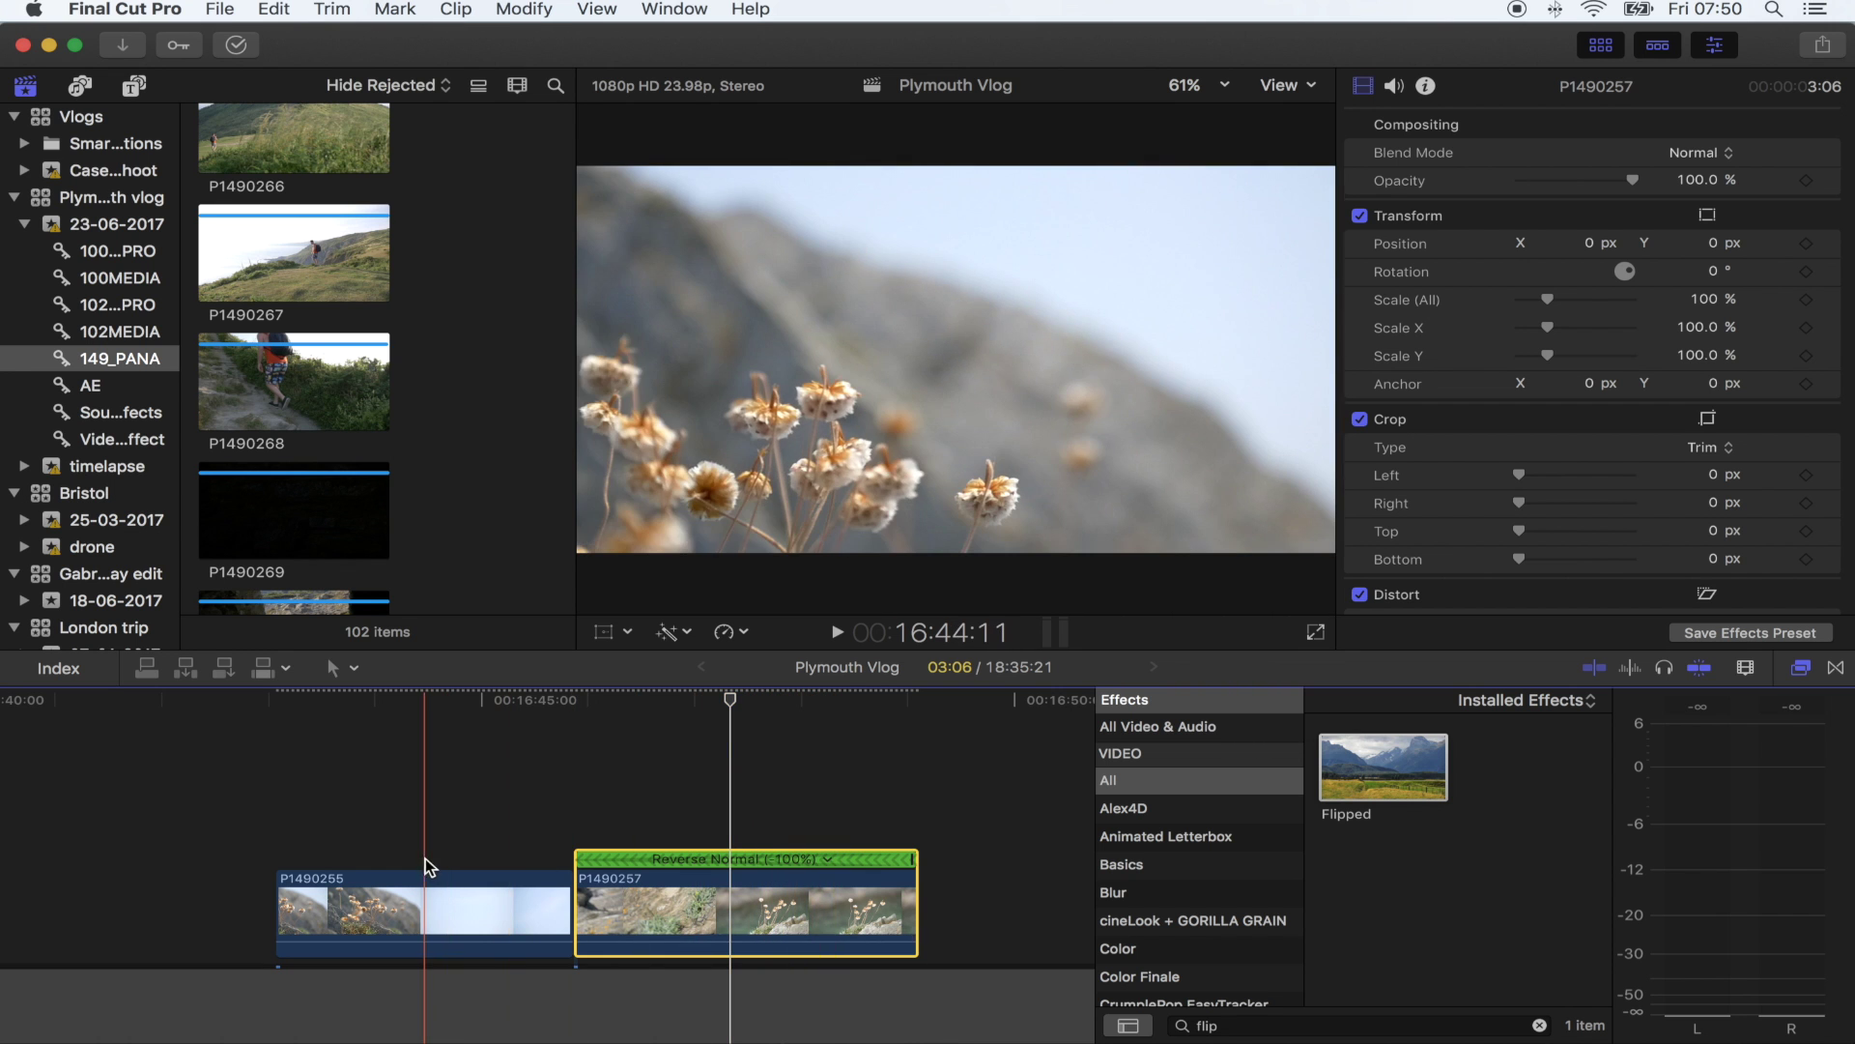
Blade the speed of clip P1490255 at about 16:44:08 and make its second speed segment fast
click(429, 842)
scroll(432, 836, left, 3)
click(475, 895)
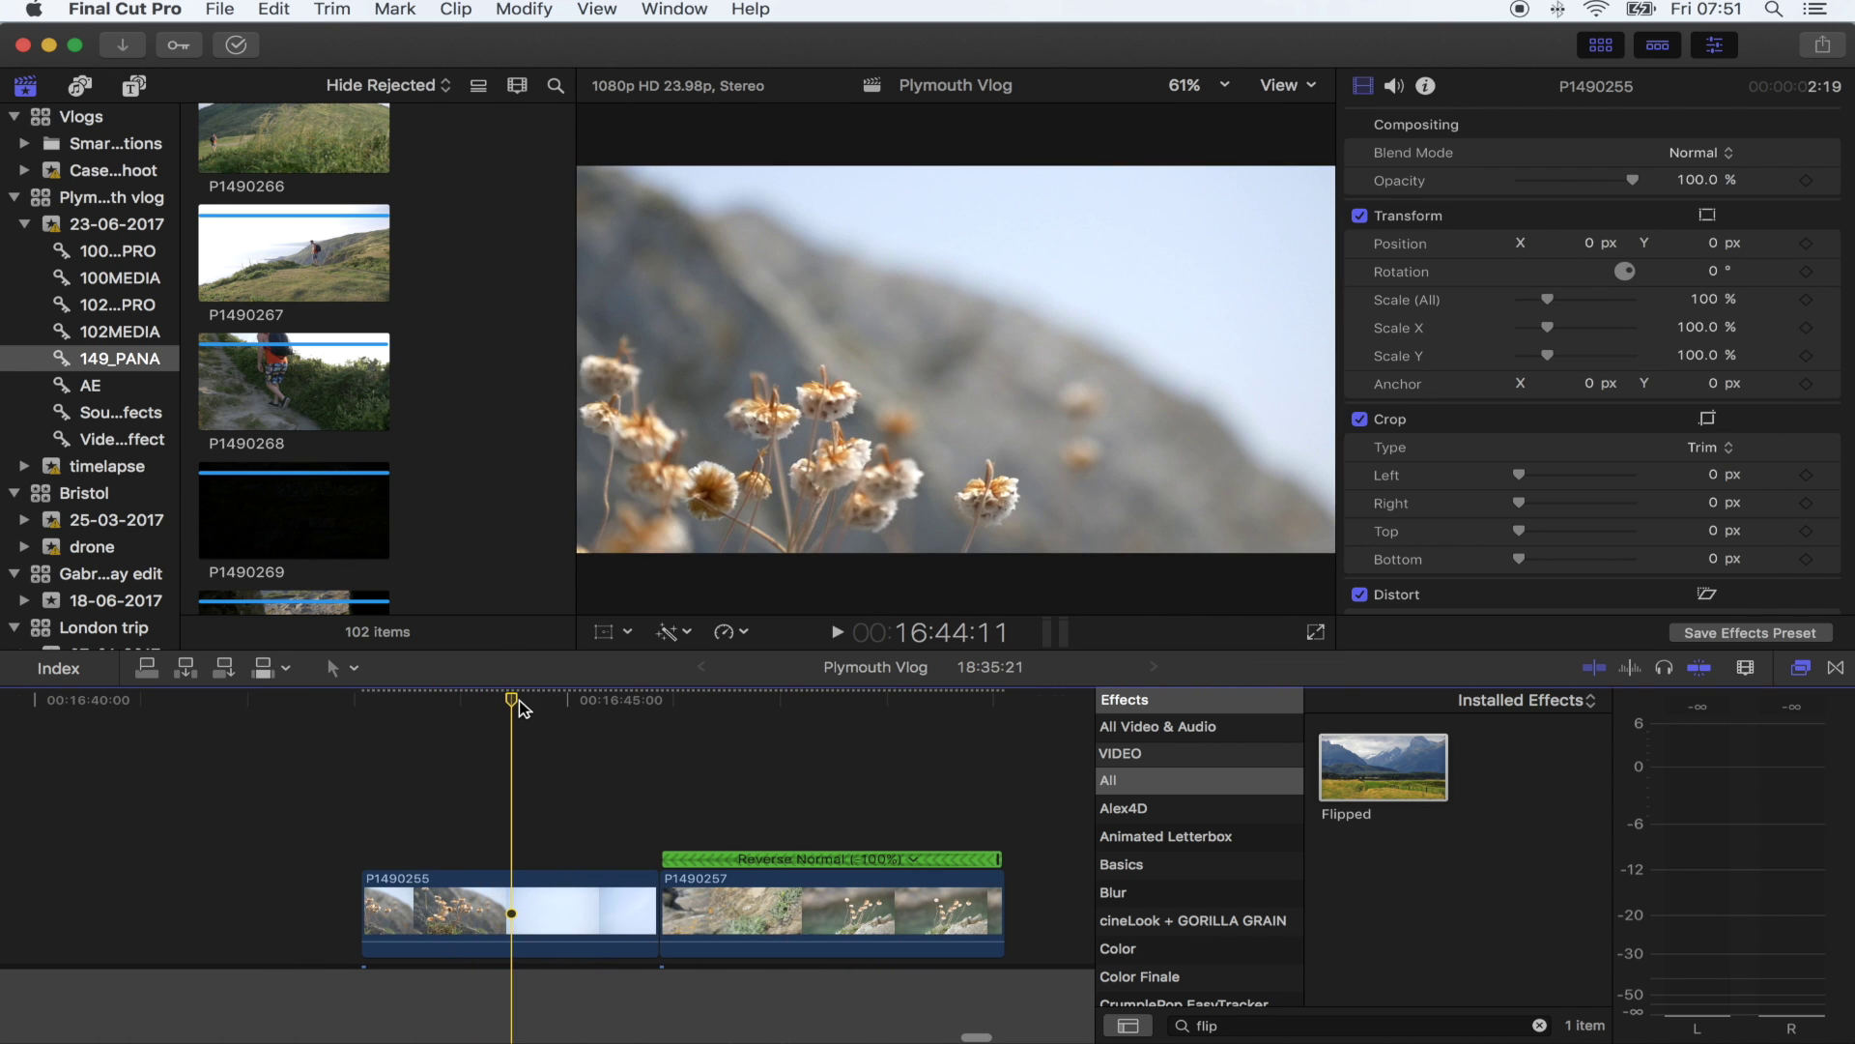
mouse_move(503, 698)
mouse_down()
mouse_move(455, 699)
mouse_move(496, 698)
mouse_move(497, 725)
mouse_up()
click(503, 891)
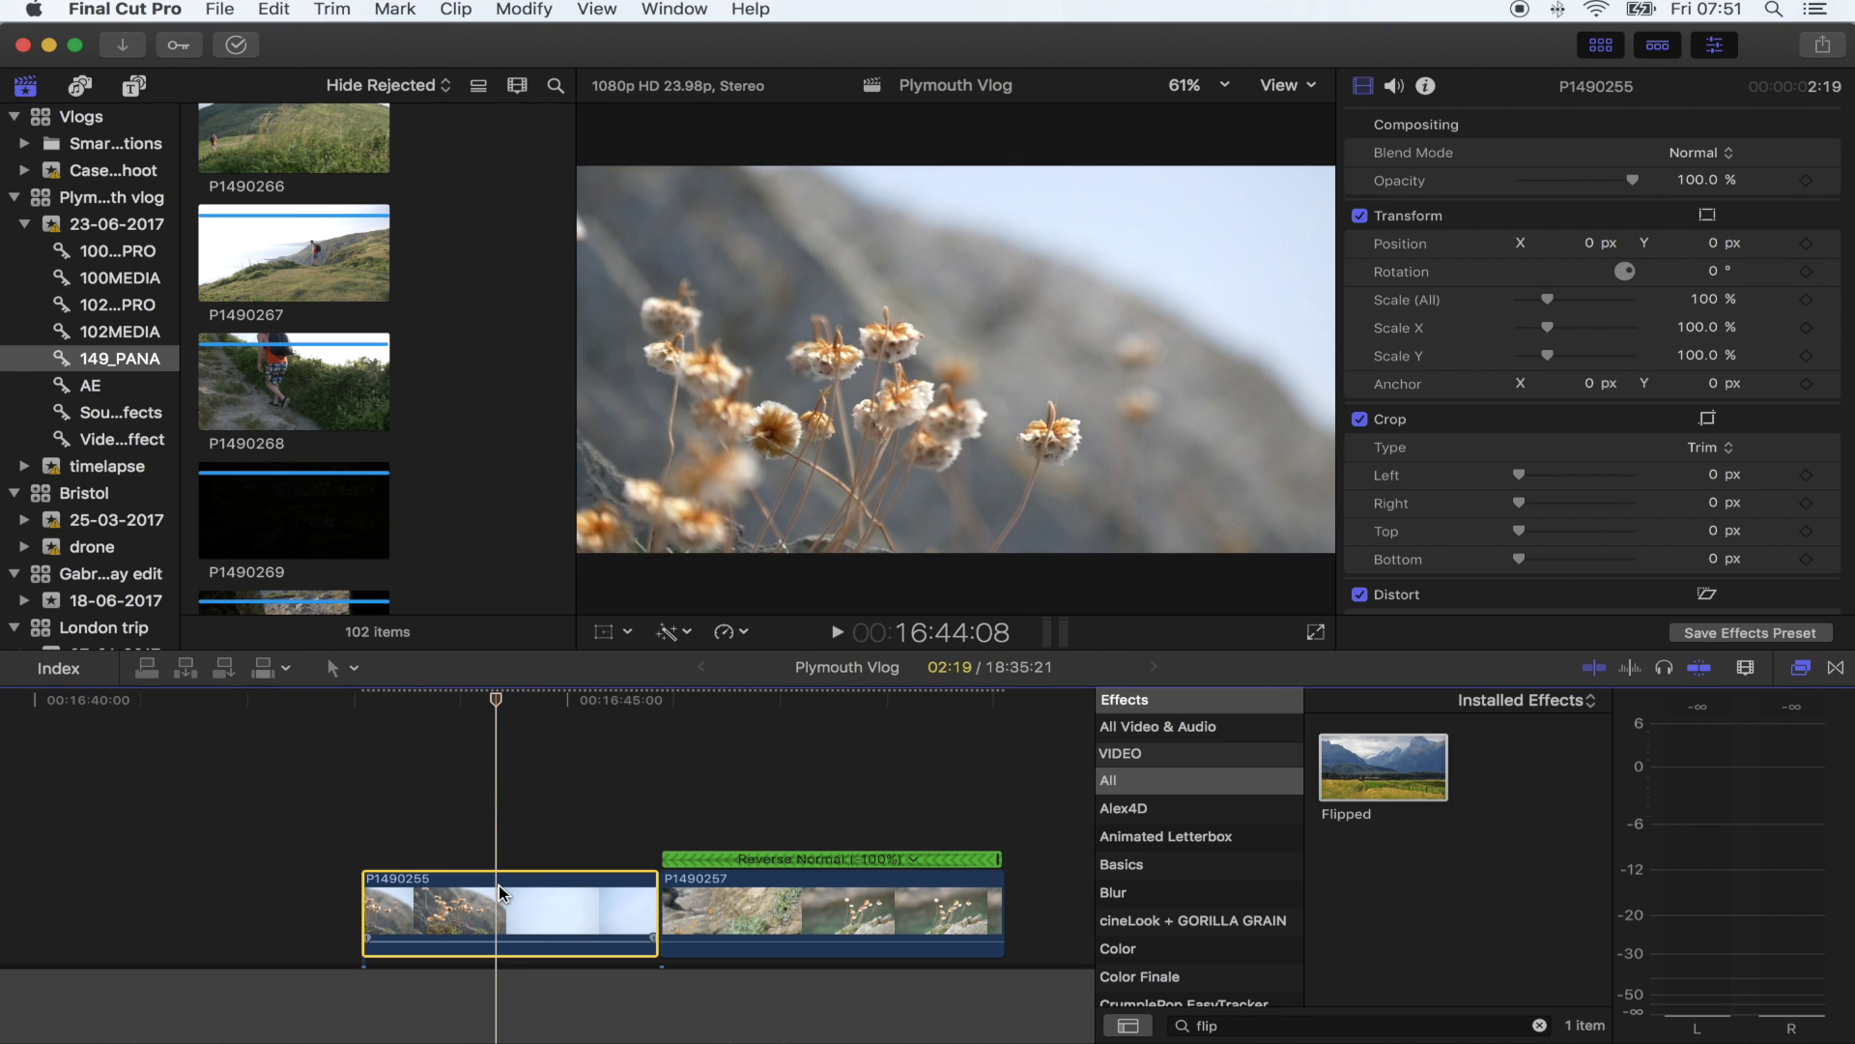
key(shift+b)
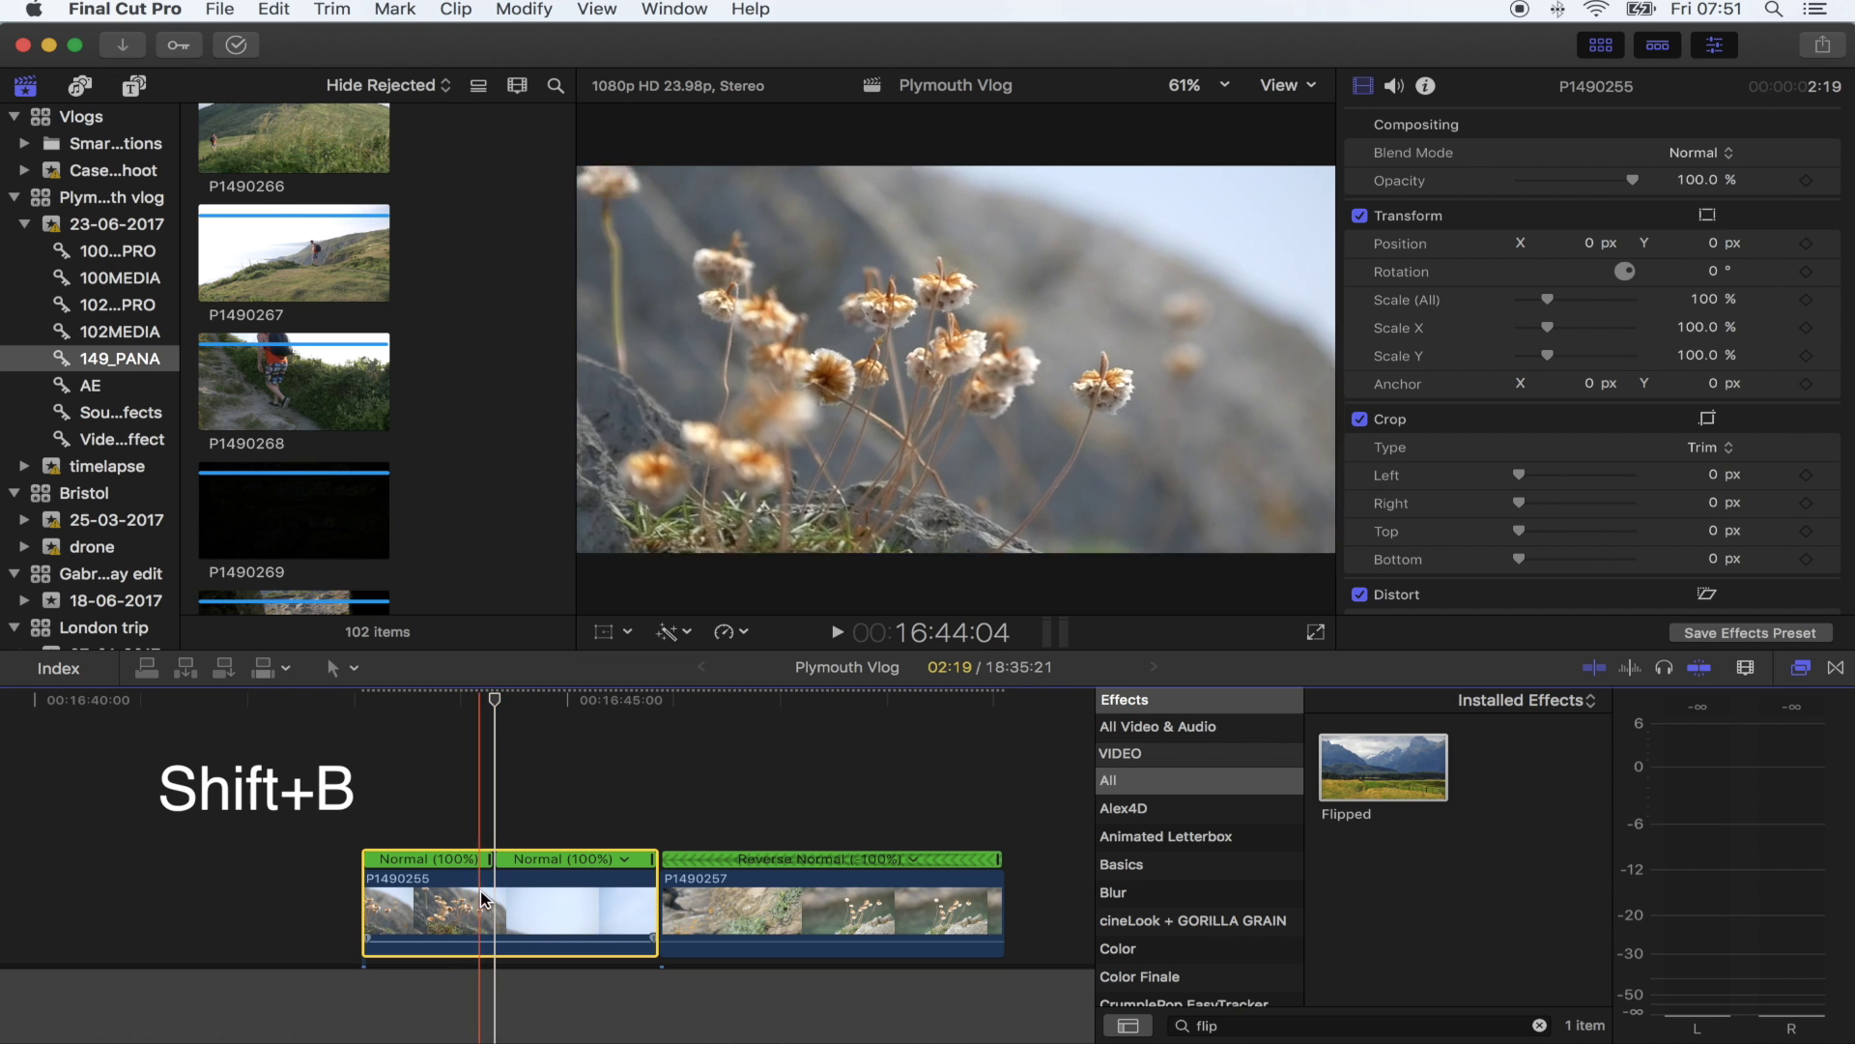
drag(657, 863, 613, 861)
click(612, 860)
Blade the speed of reversed clip P1490257 at about 16:47:09 and set its first segment to Reverse Fast at -400%
mouse_move(694, 904)
click(816, 944)
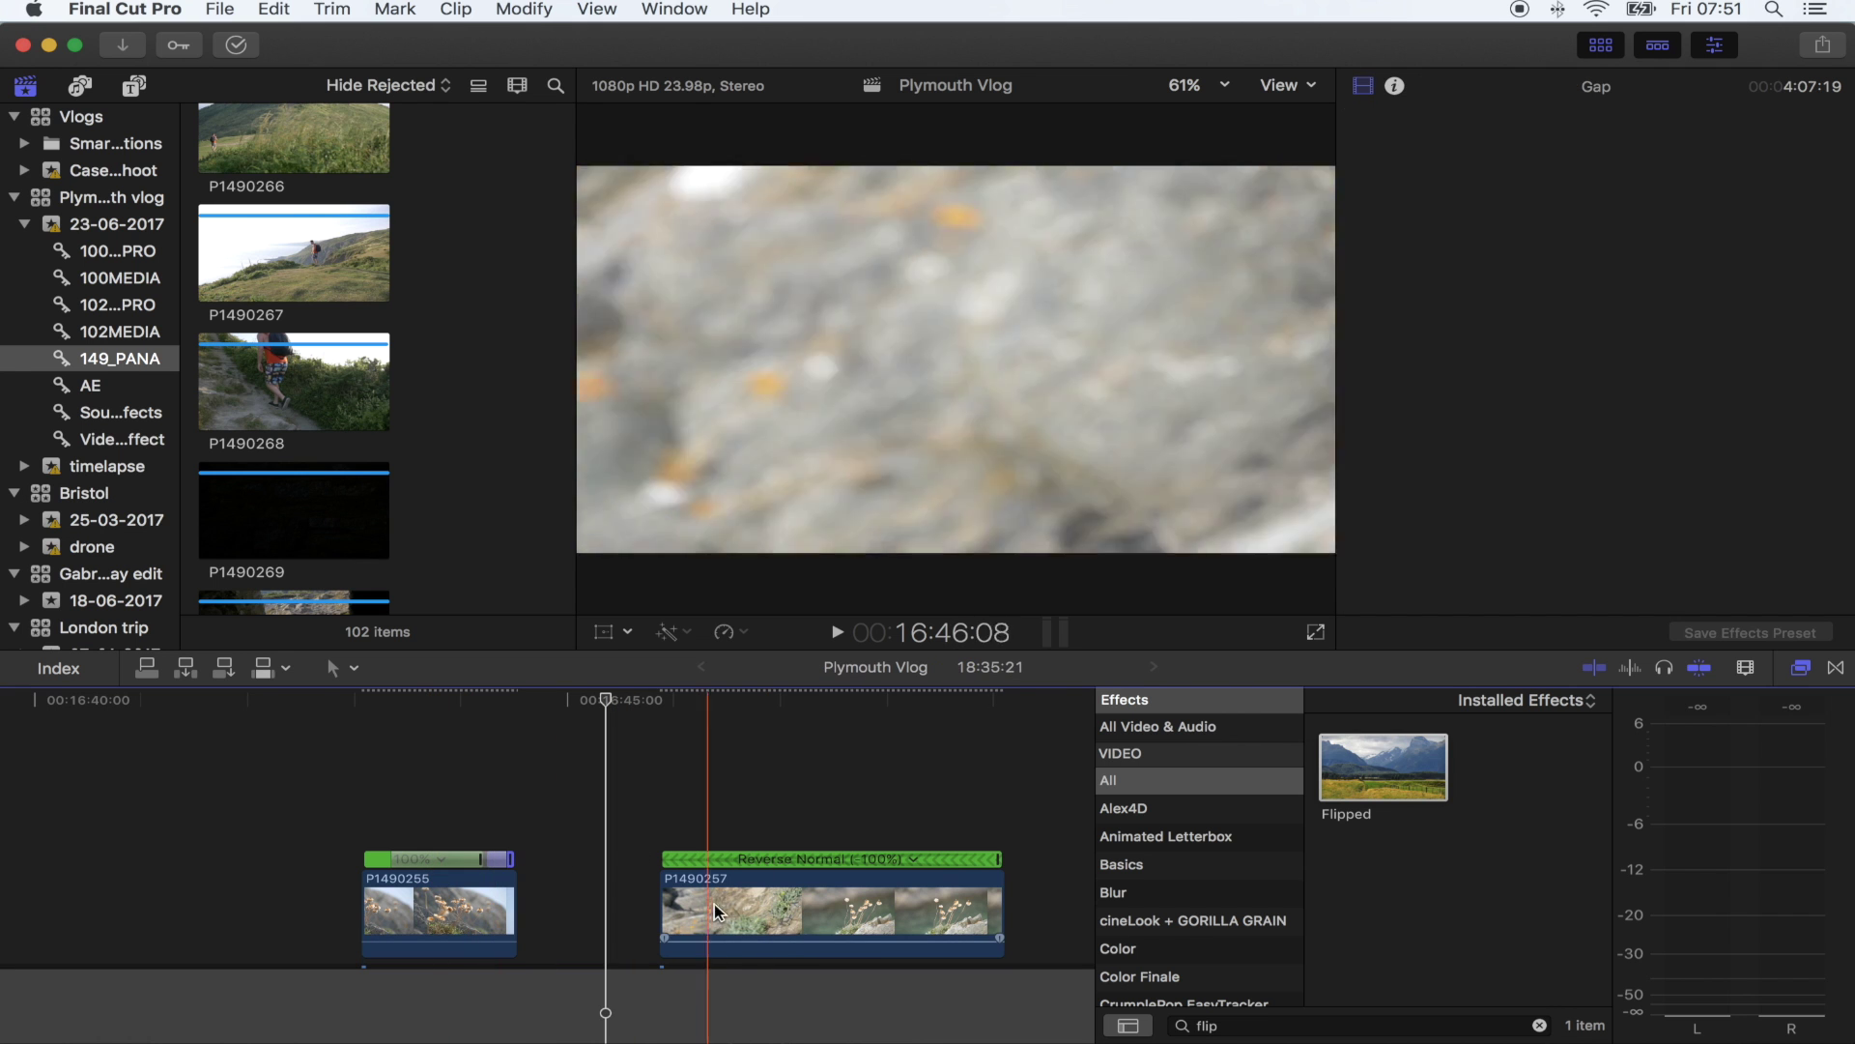
click(810, 700)
drag(810, 700, 886, 705)
click(820, 899)
click(822, 897)
key(shift+b)
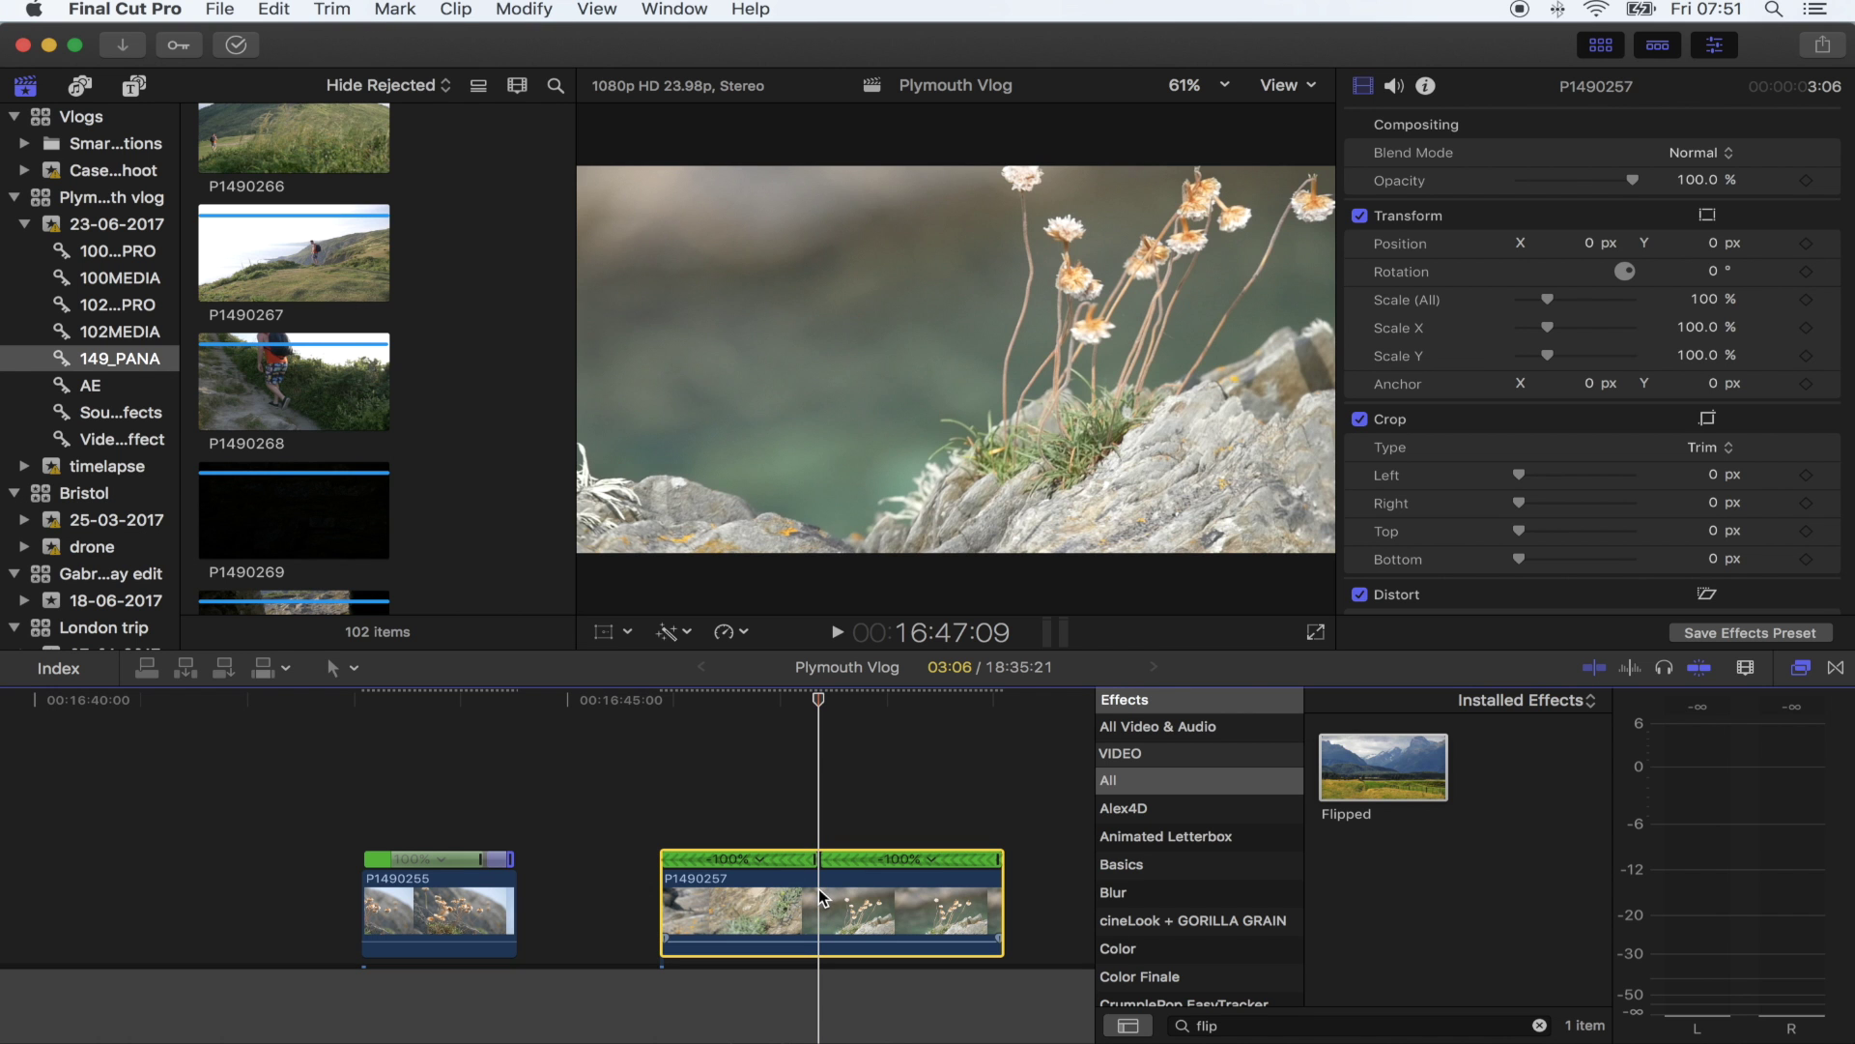
click(761, 859)
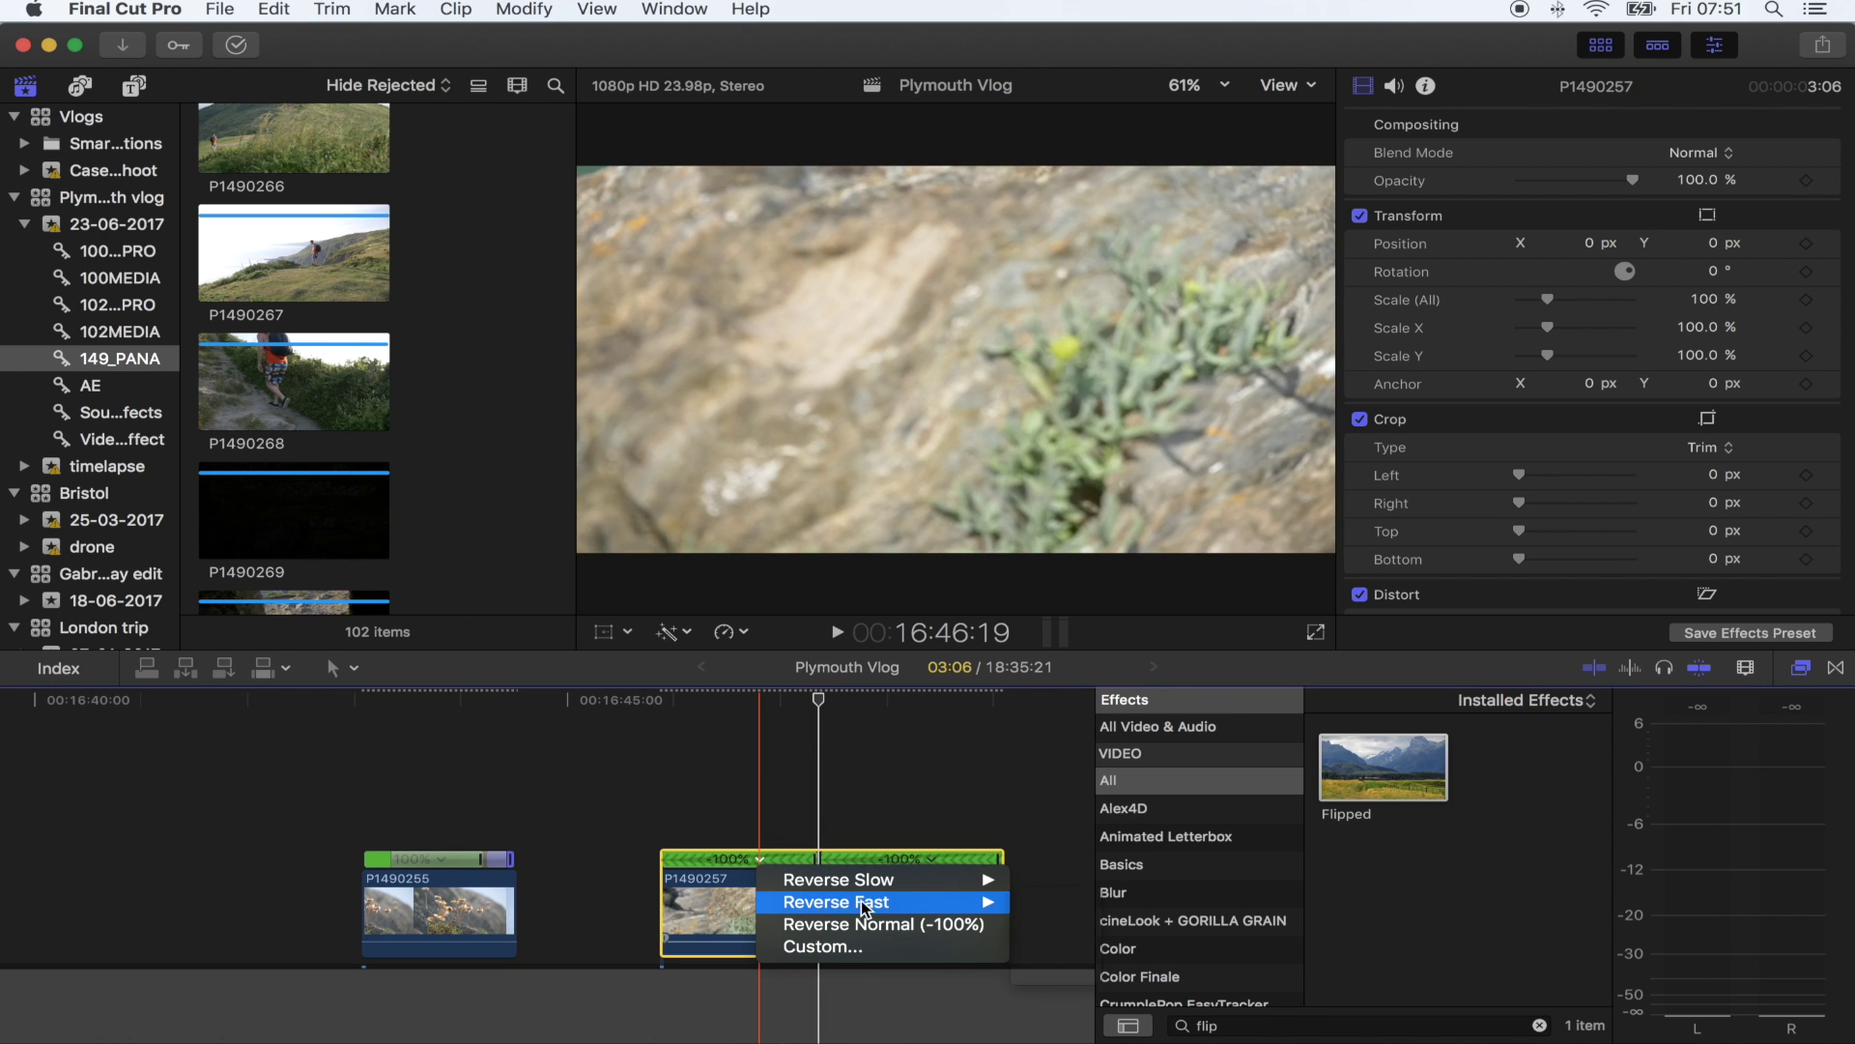
mouse_move(860, 902)
click(1053, 925)
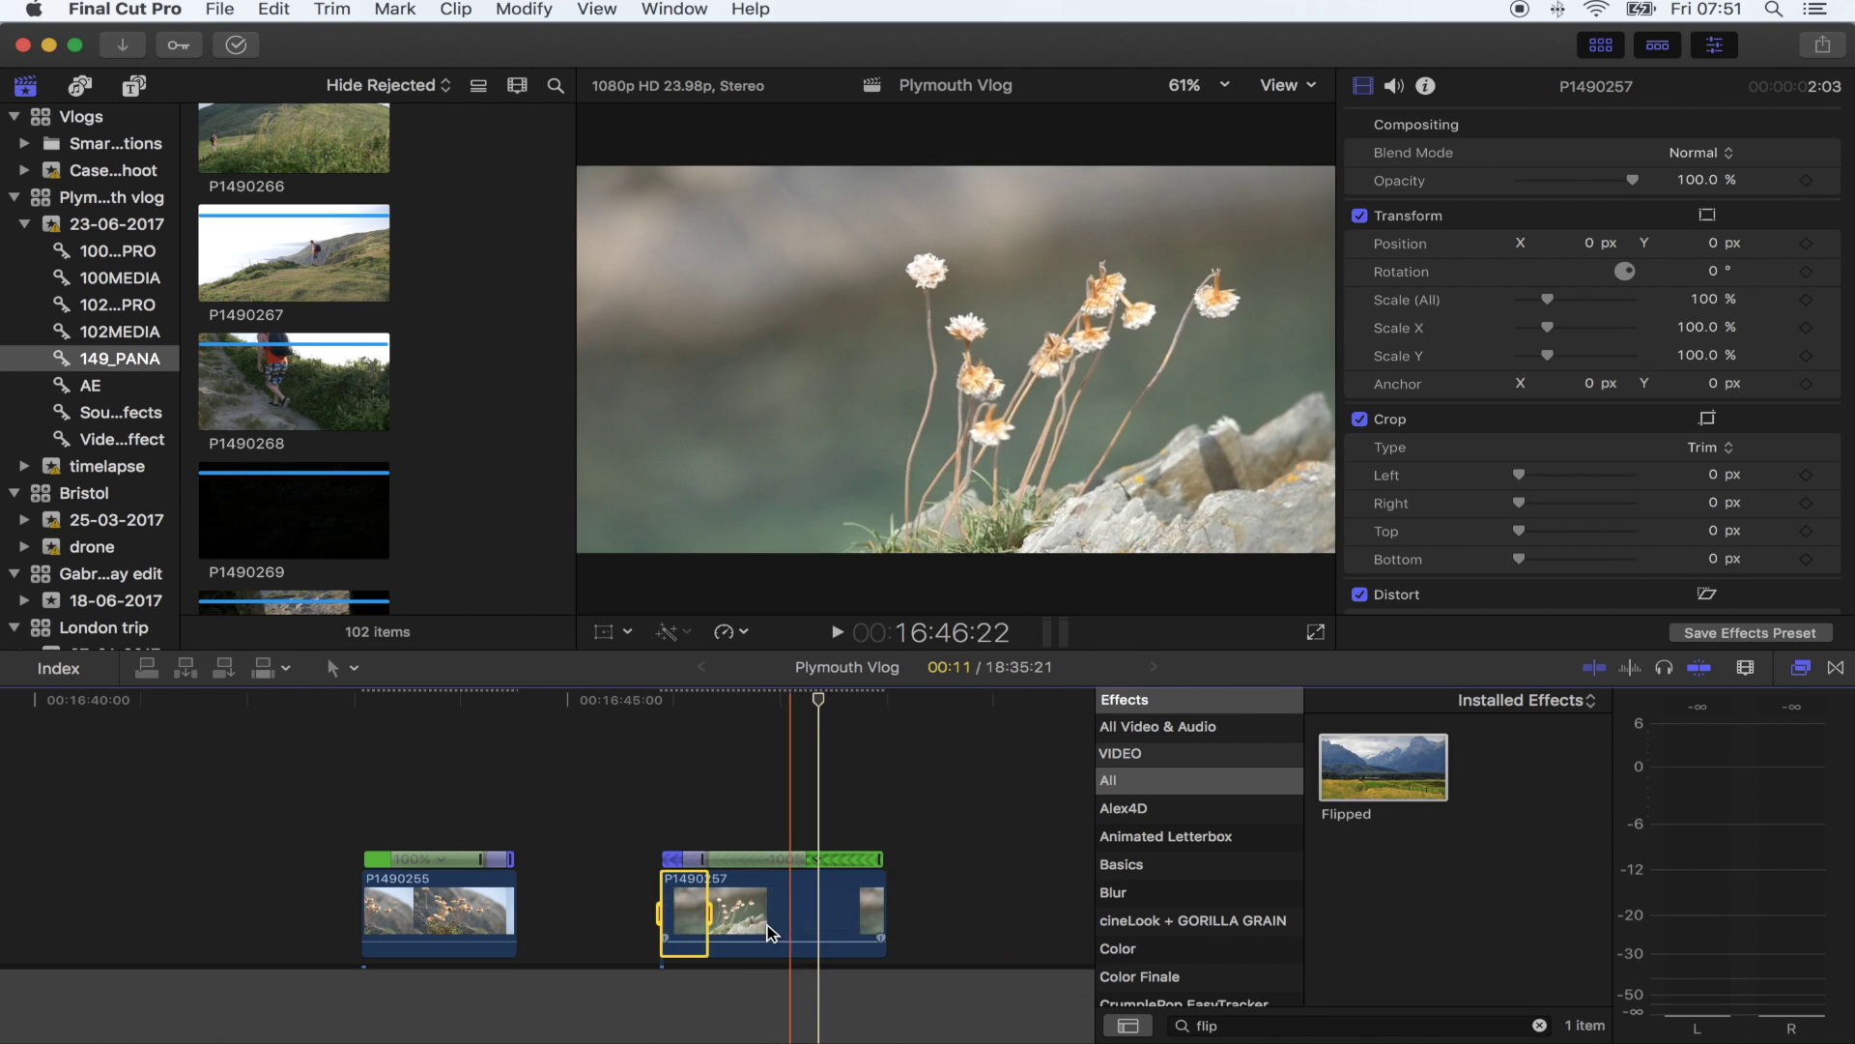
Move clip P1490257 directly against the end of P1490255 and play across the cut
drag(710, 905, 580, 895)
click(520, 699)
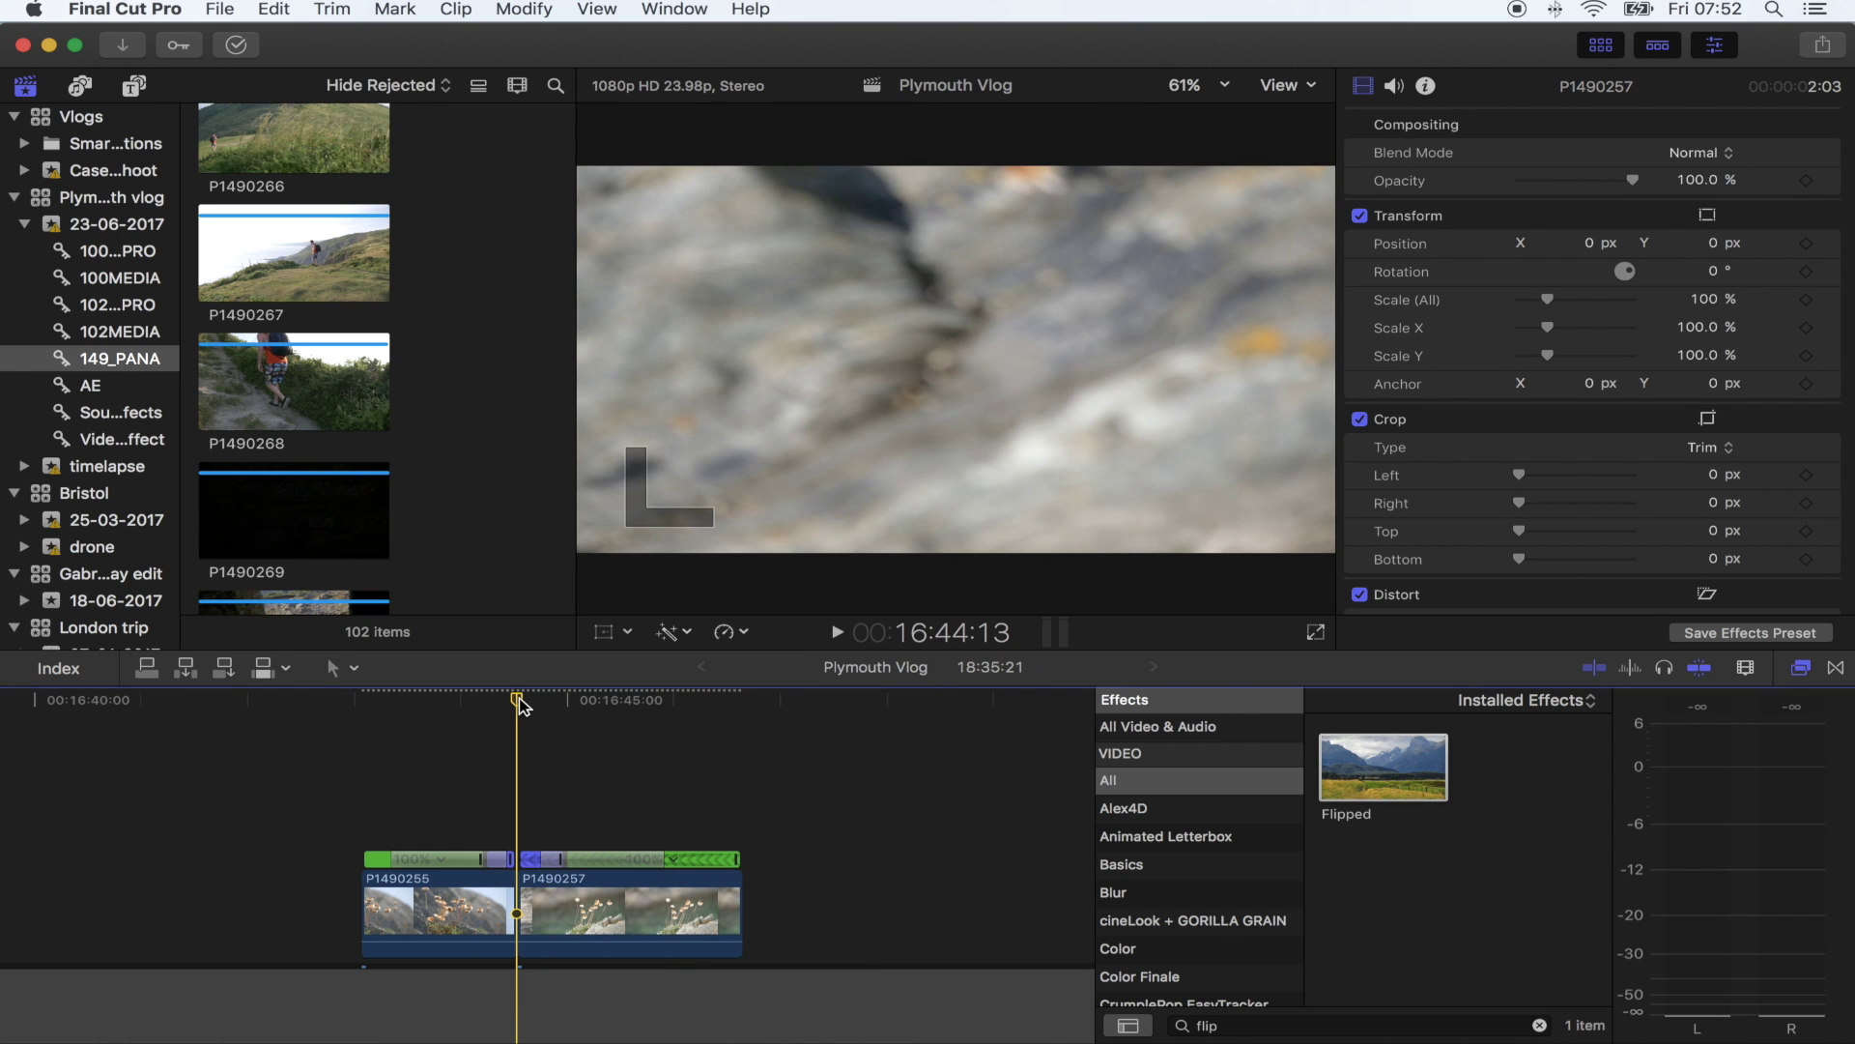
key(space)
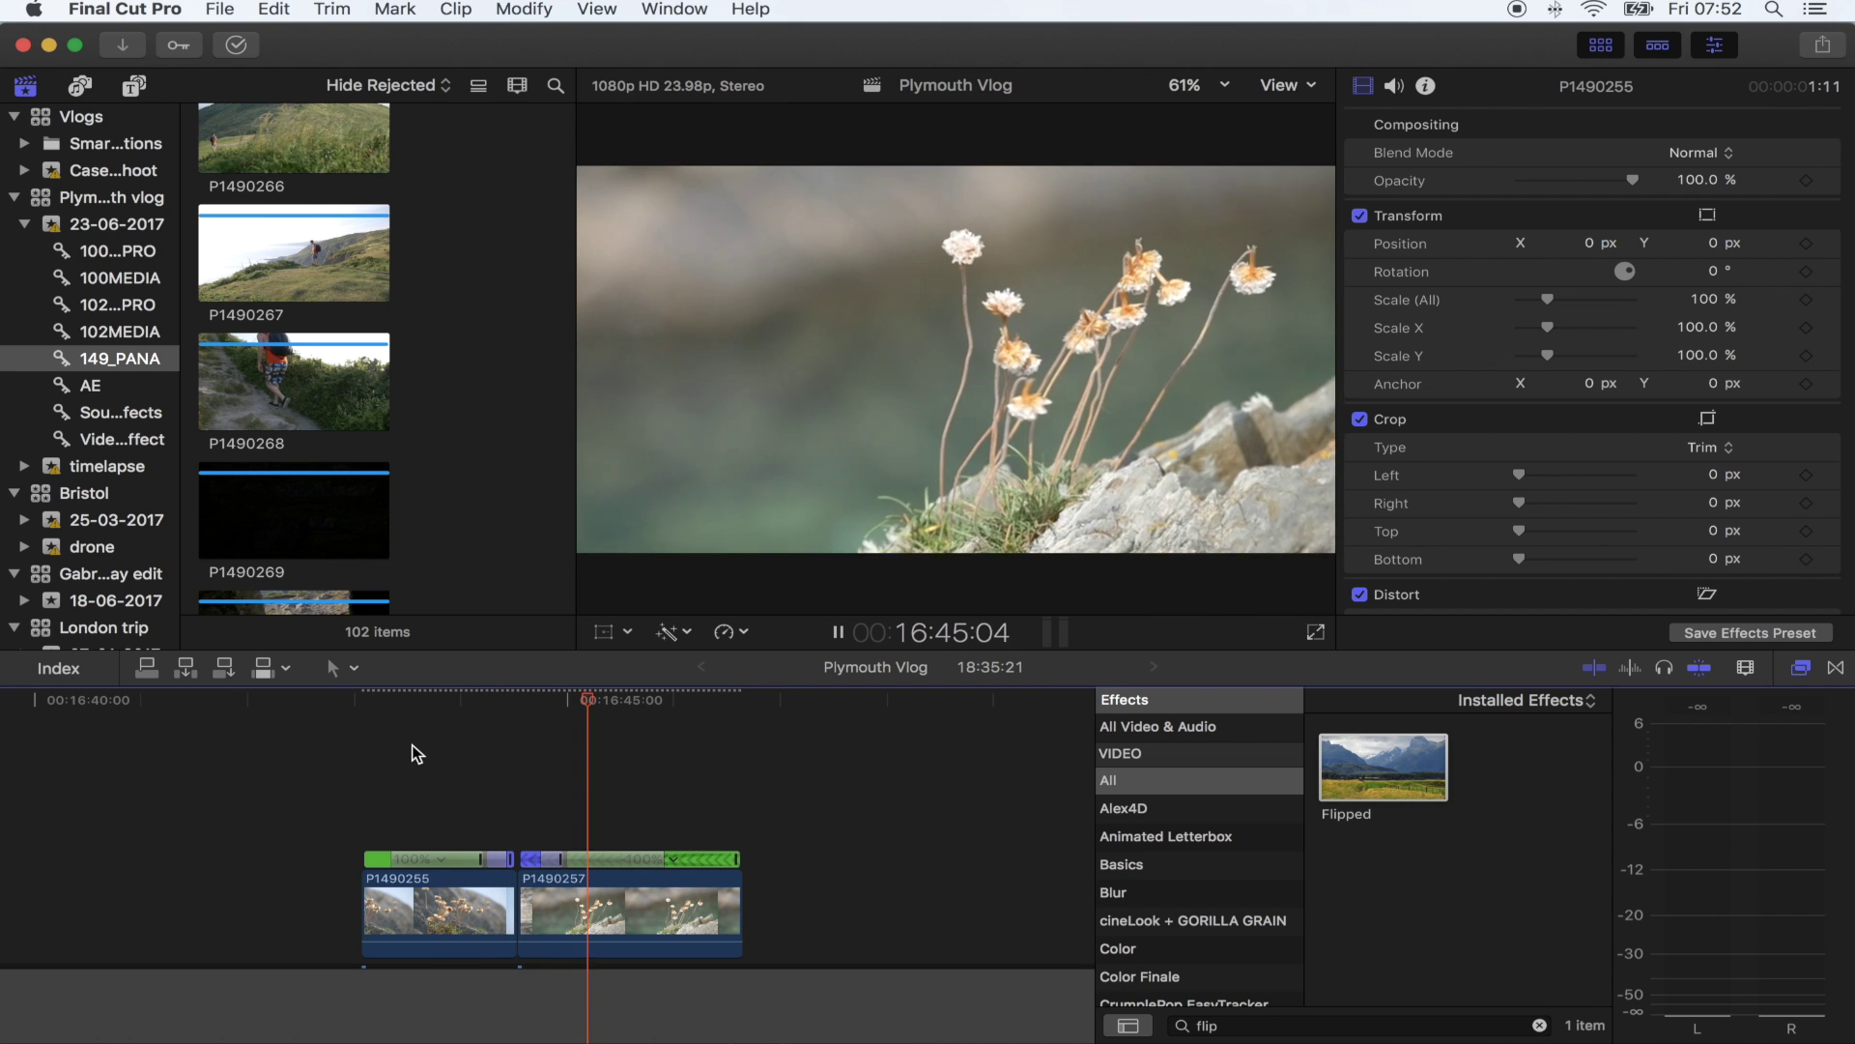
key(space)
Slow the fast segments on both sides of the cut, stretching P1490257's reverse segment to about -275%
key(super+equal)
key(super+minus)
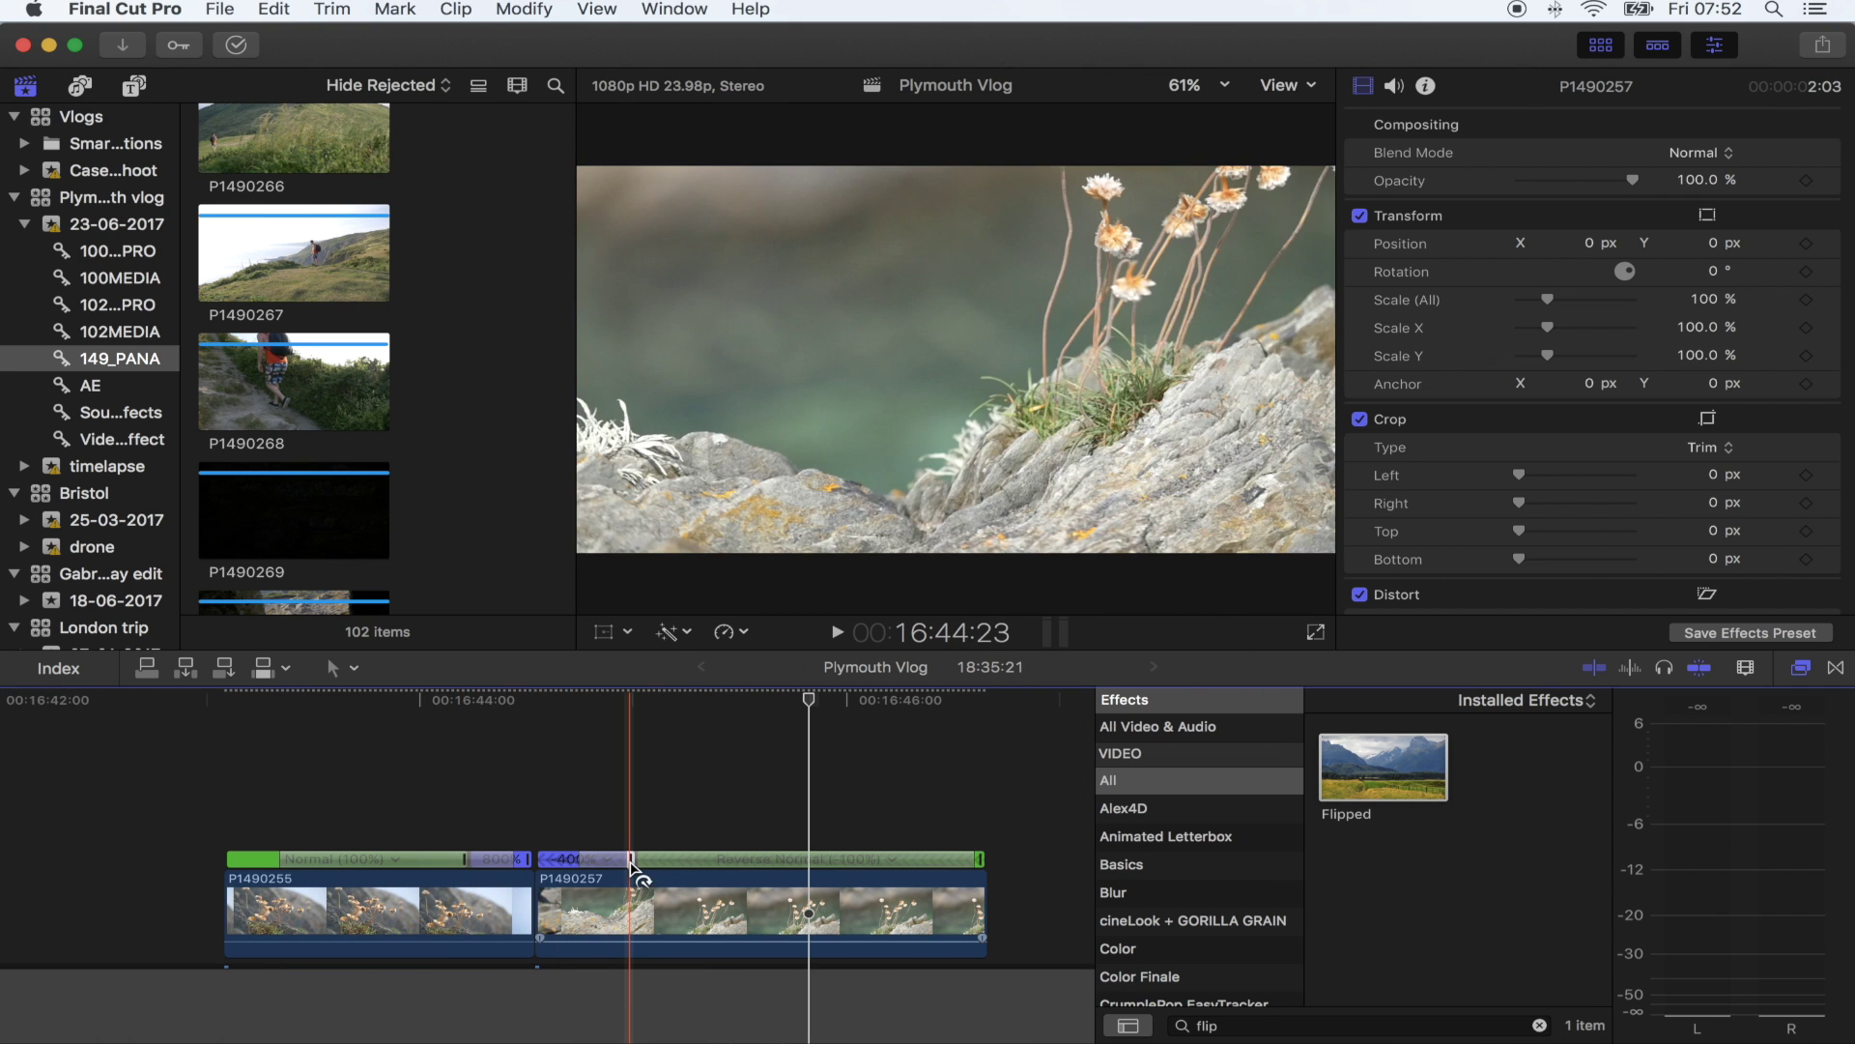
drag(630, 863, 664, 863)
drag(484, 858, 376, 872)
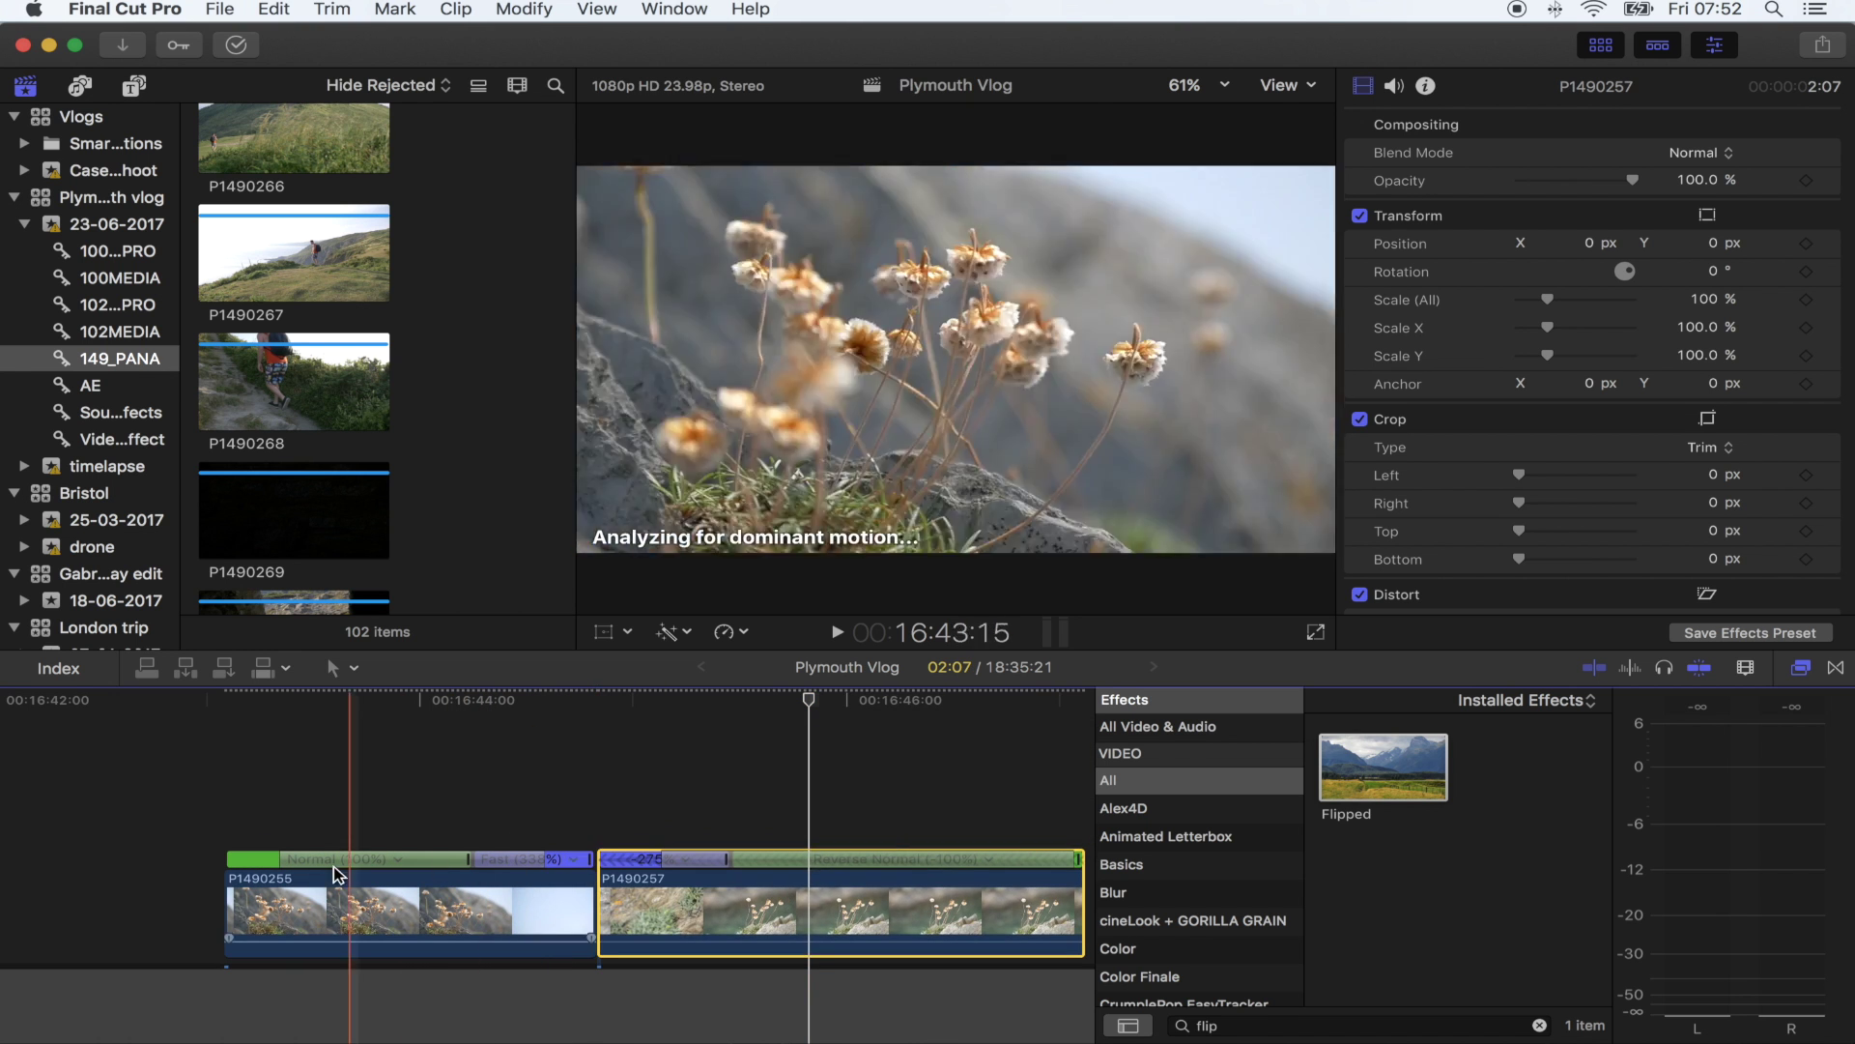
Add a Cross Dissolve between P1490255 and P1490257, shorten it to 3 frames, and play the result
click(589, 699)
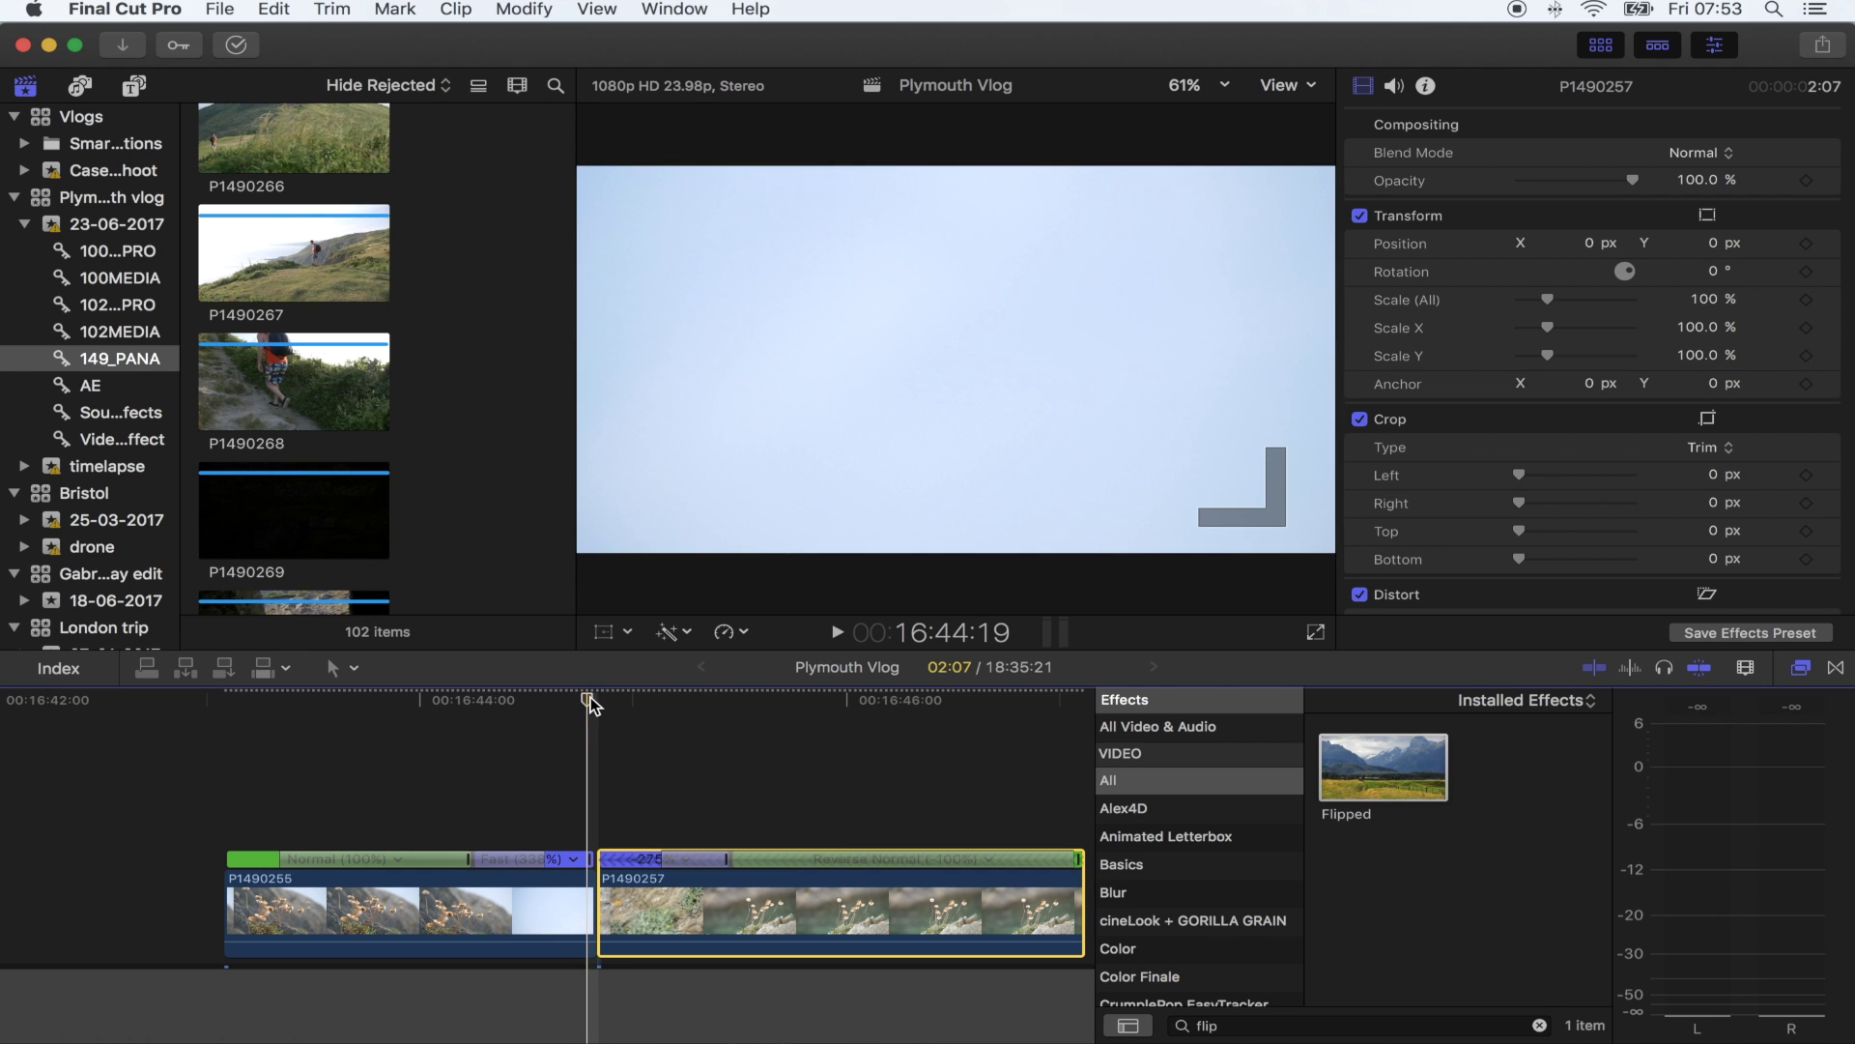
click(602, 910)
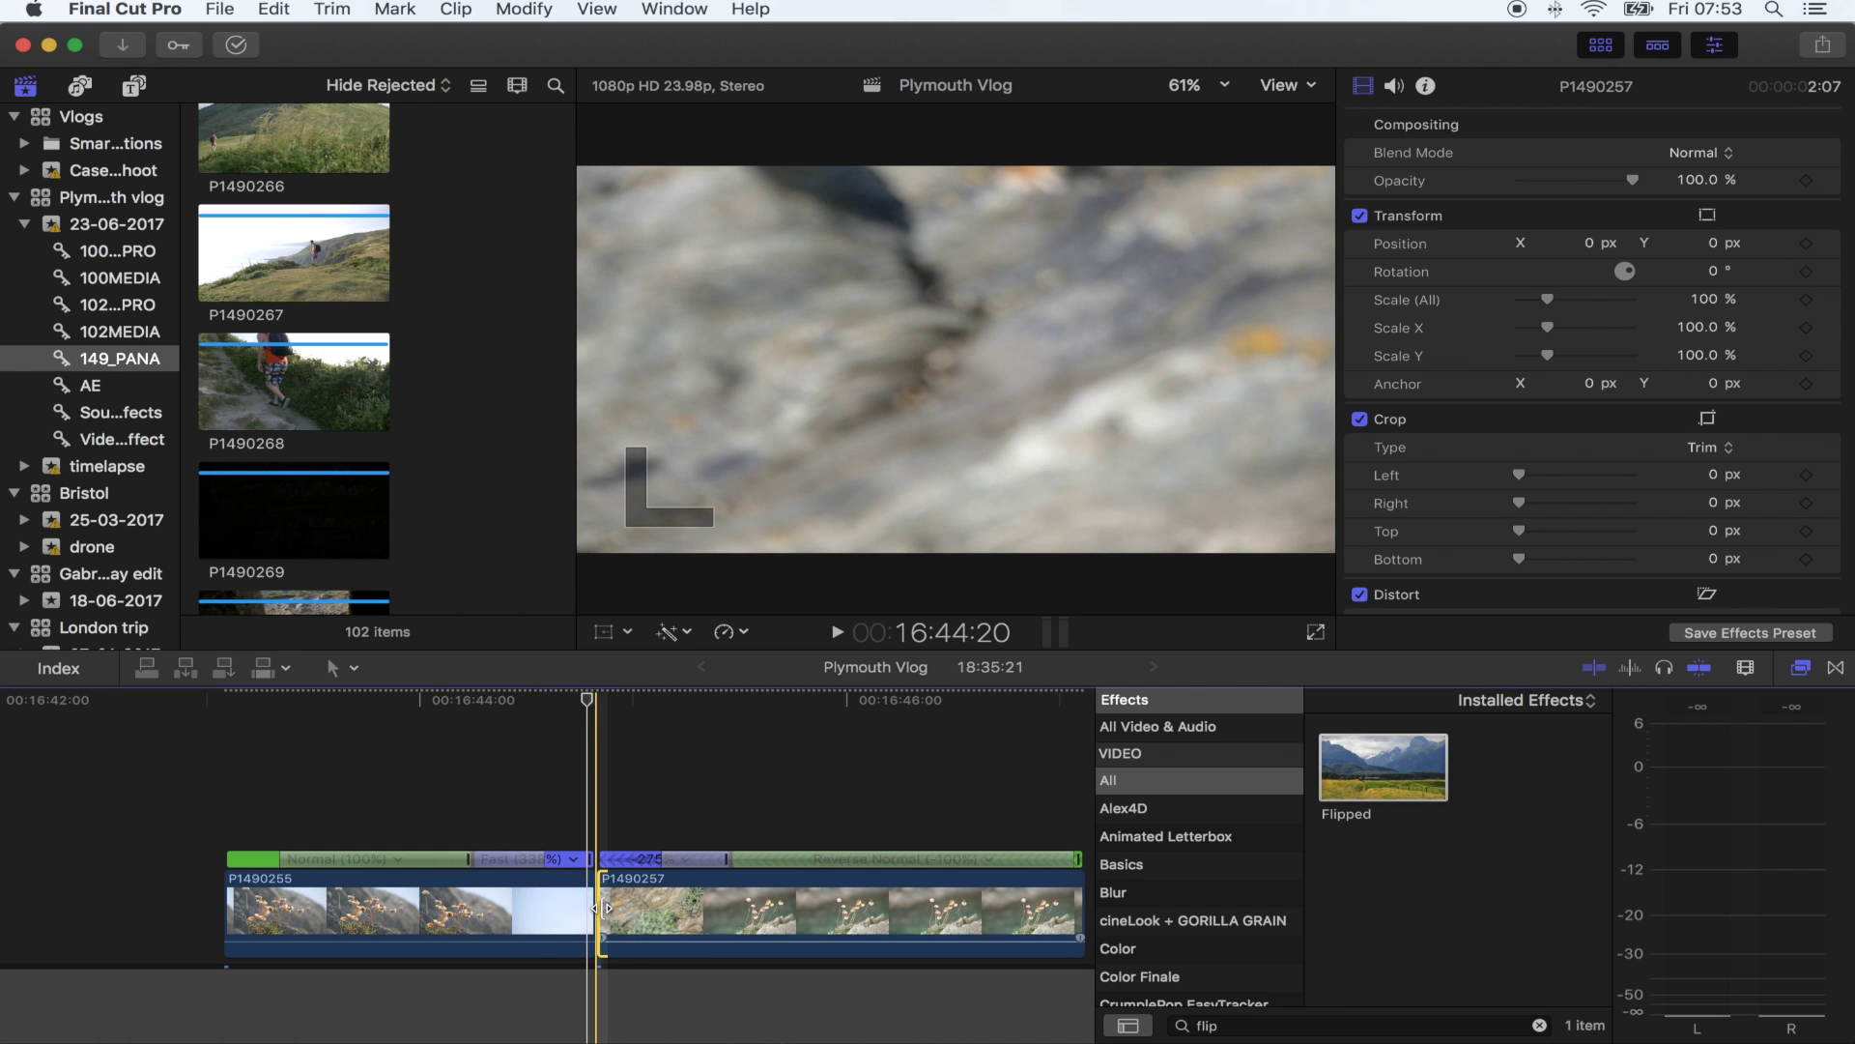
key(super+t)
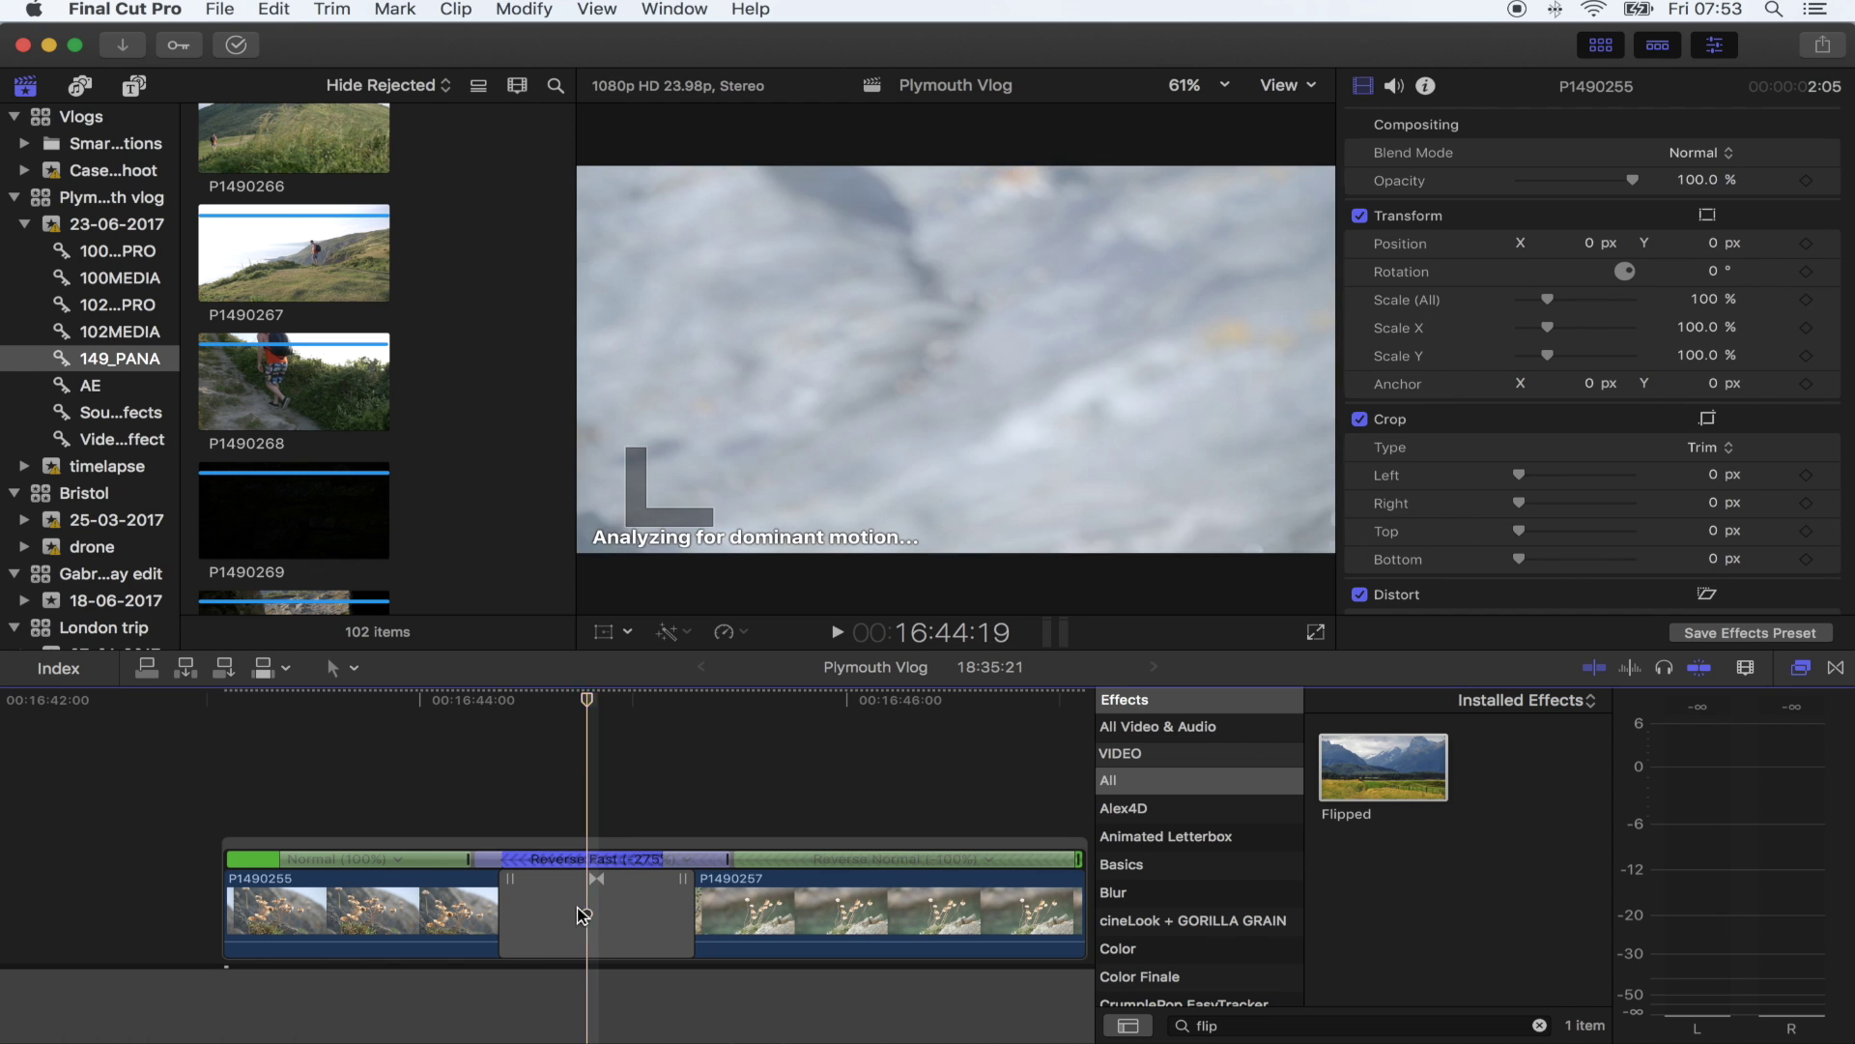
drag(502, 918, 524, 919)
key(super+equal)
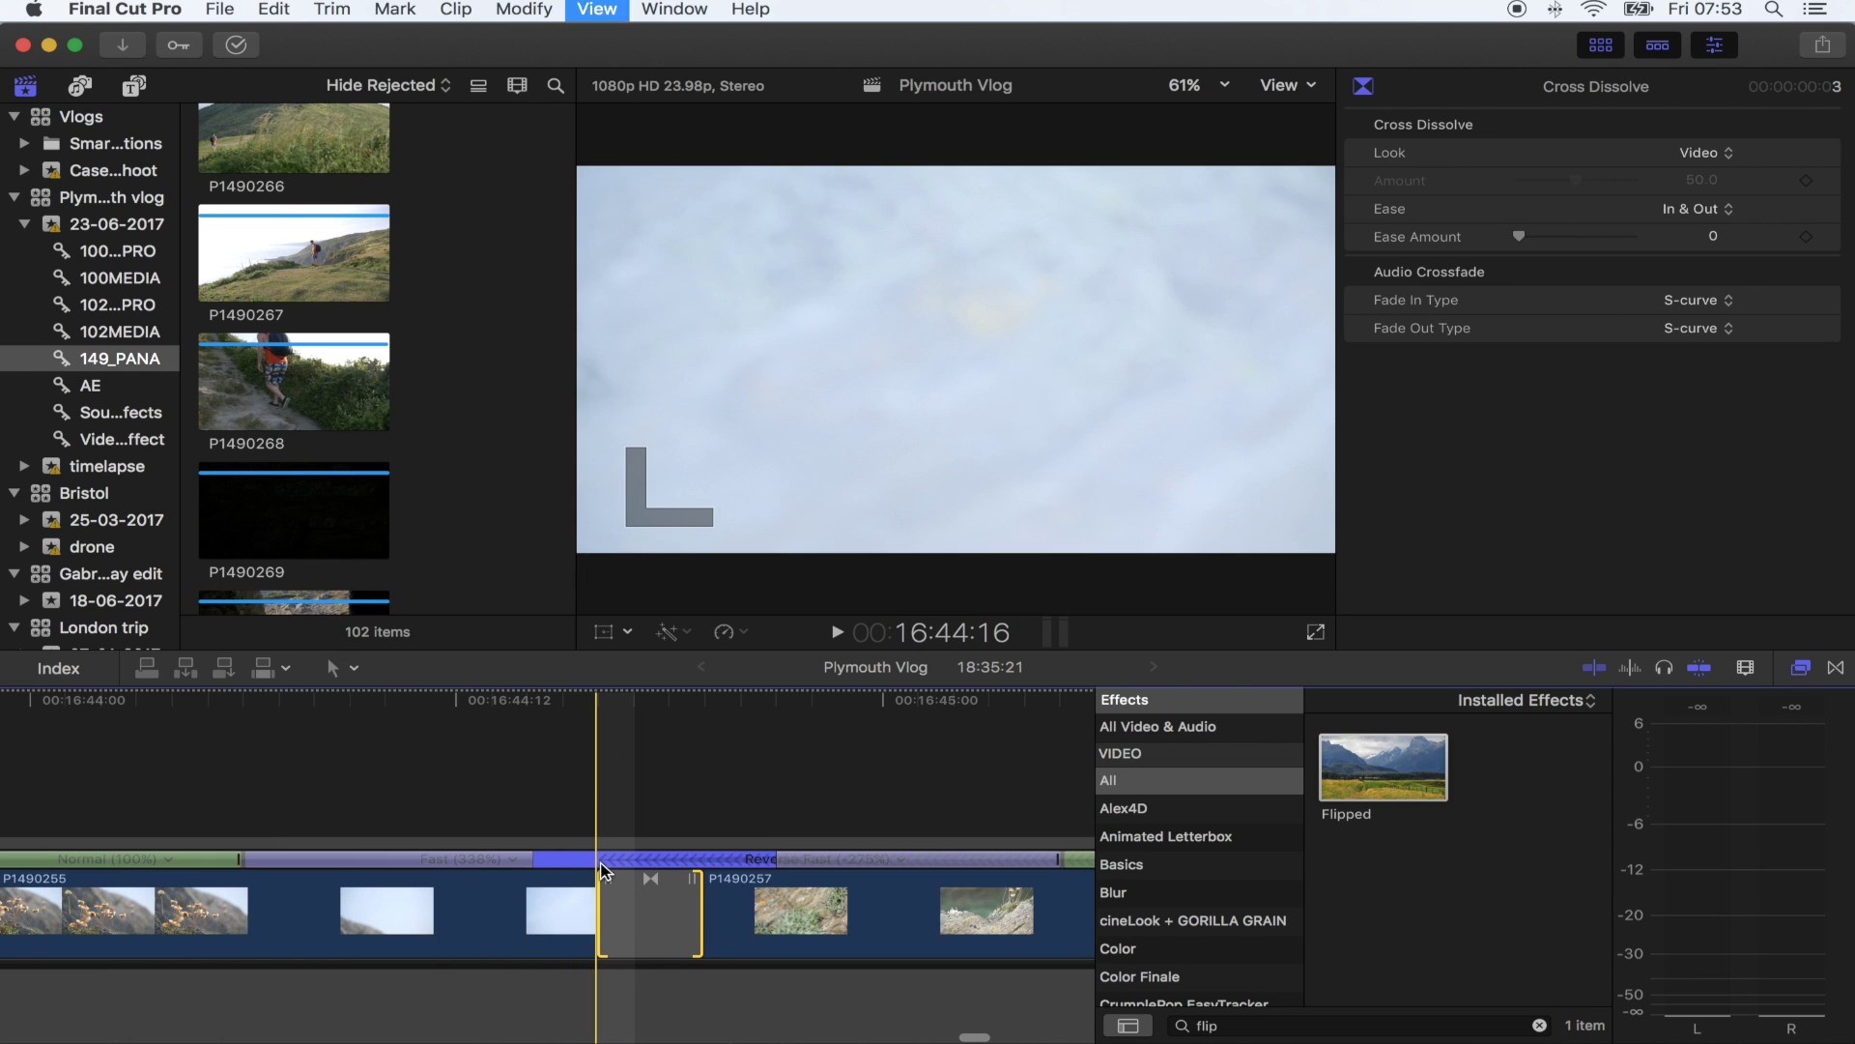
mouse_move(665, 926)
mouse_down()
mouse_move(560, 903)
mouse_move(651, 920)
mouse_up()
key(super+minus)
key(super+minus)
key(super+minus)
key(space)
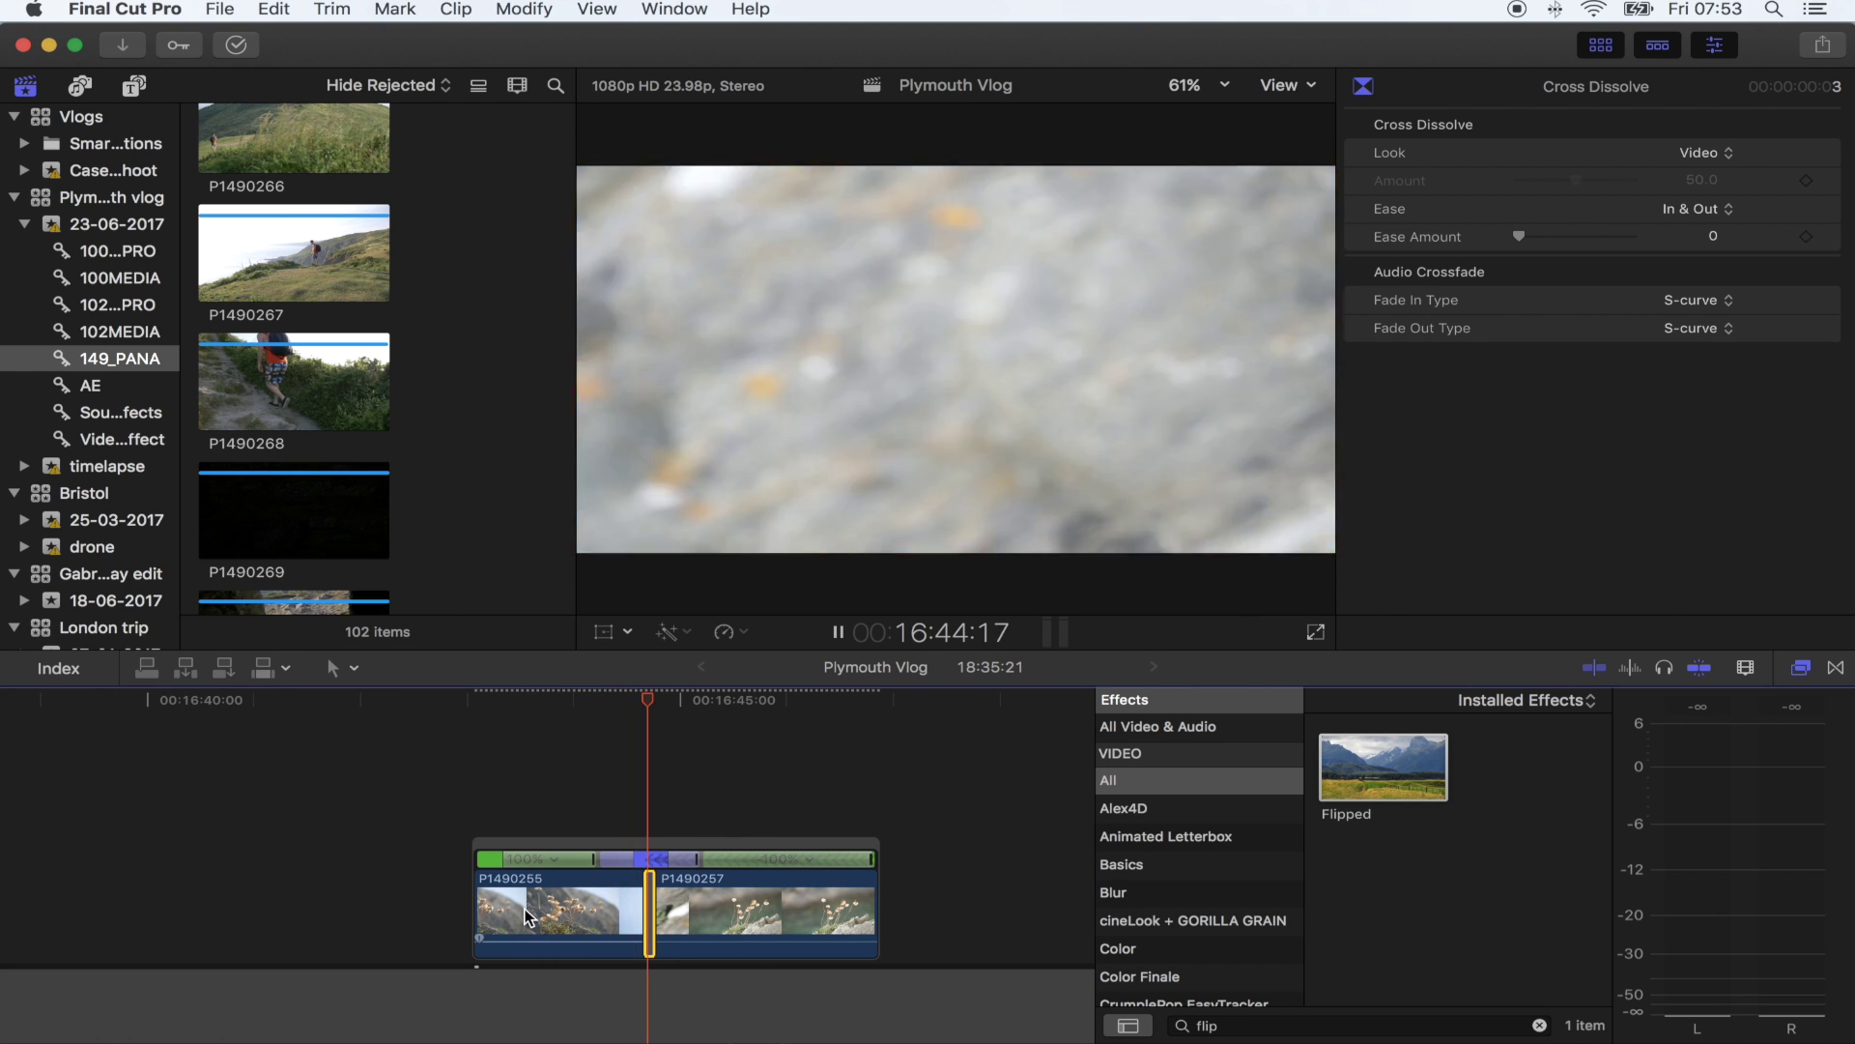
scroll(527, 916, right, 1)
scroll(526, 916, right, 5)
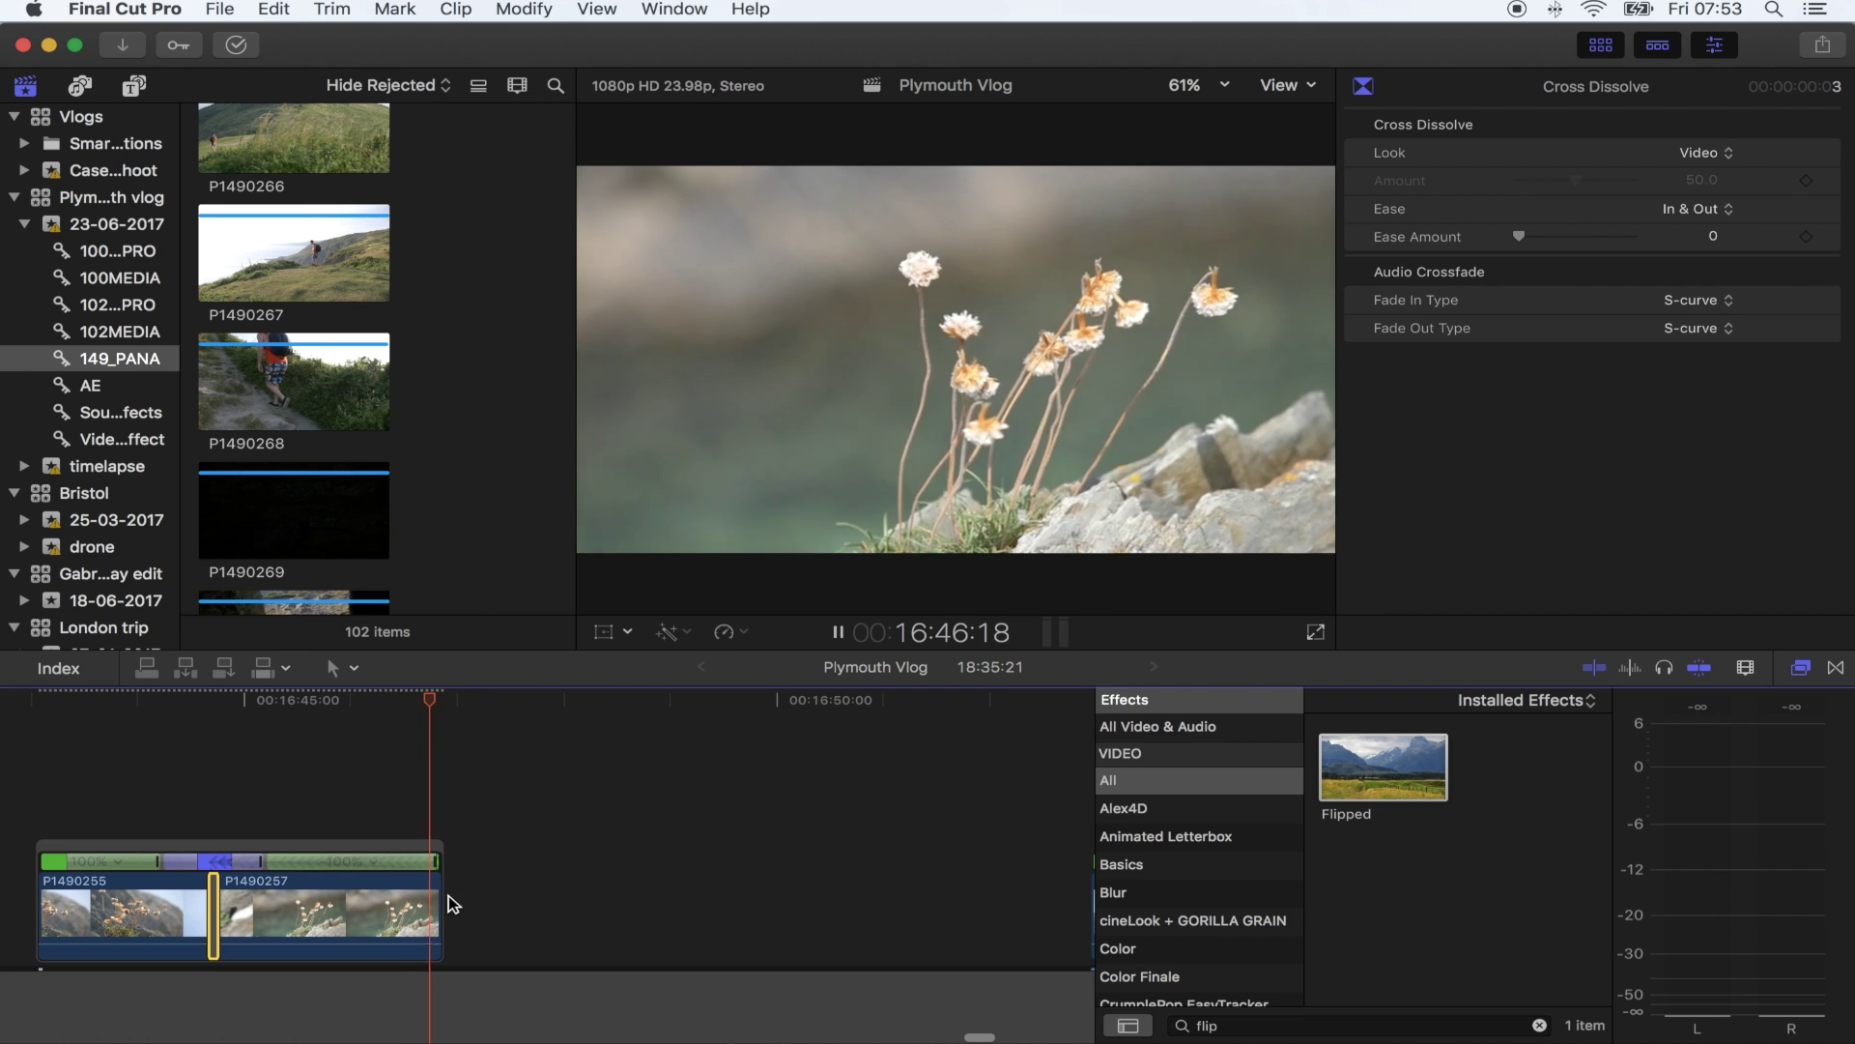
Turn on Stabilization for clips P1490254 and P1490252 further along the timeline
click(234, 802)
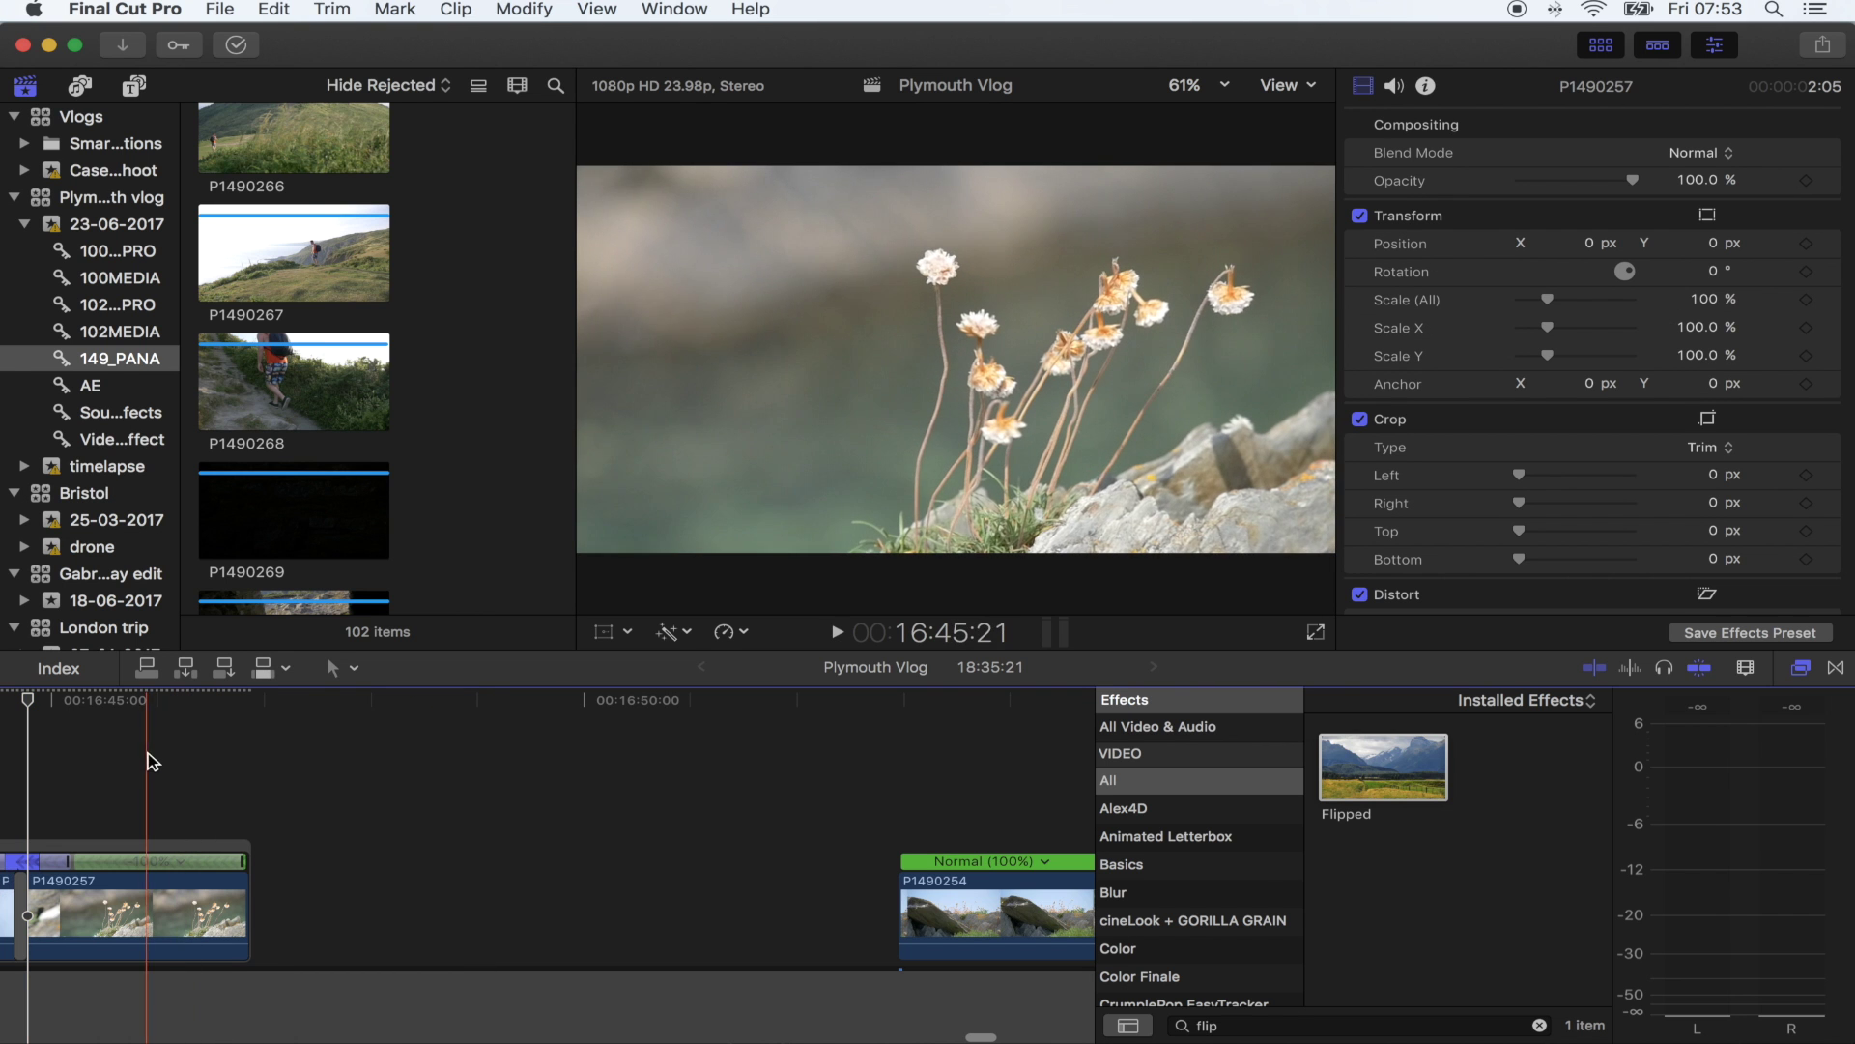
scroll(163, 762, right, 10)
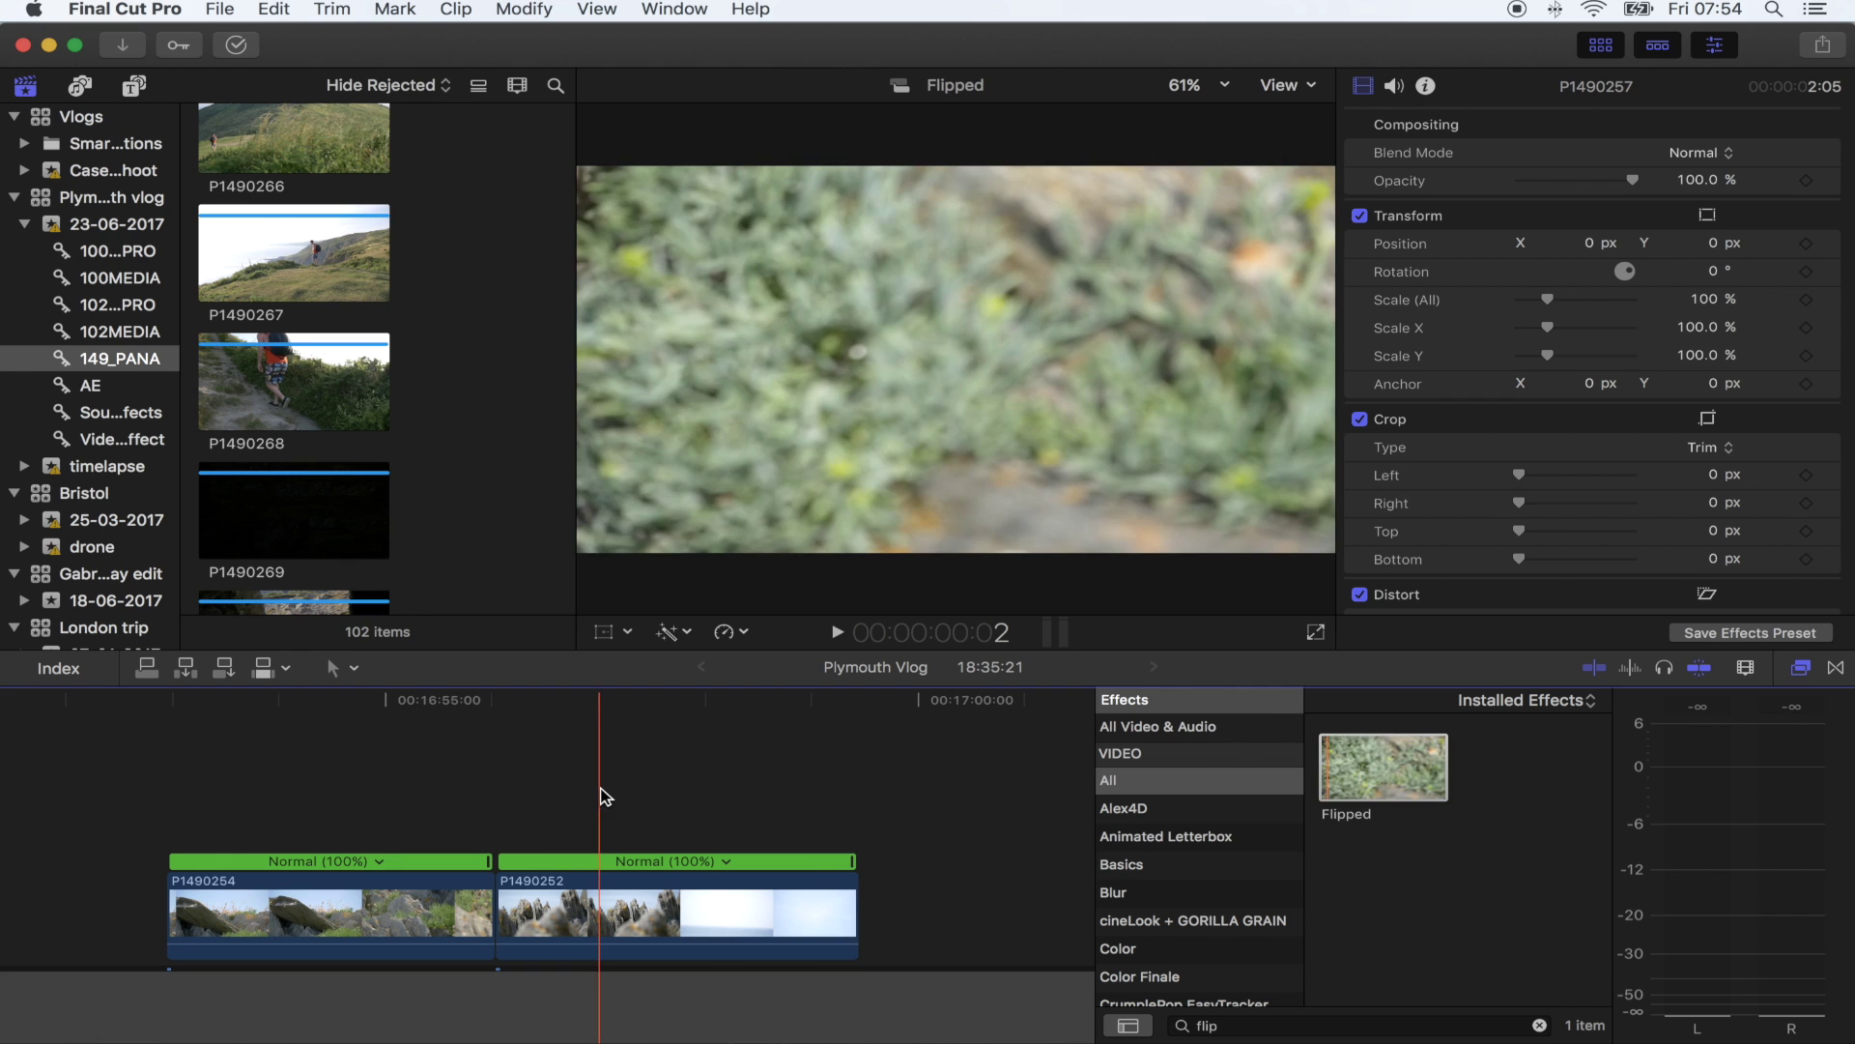
click(252, 811)
click(337, 892)
scroll(1380, 458, down, 5)
click(1360, 467)
click(665, 899)
click(1360, 527)
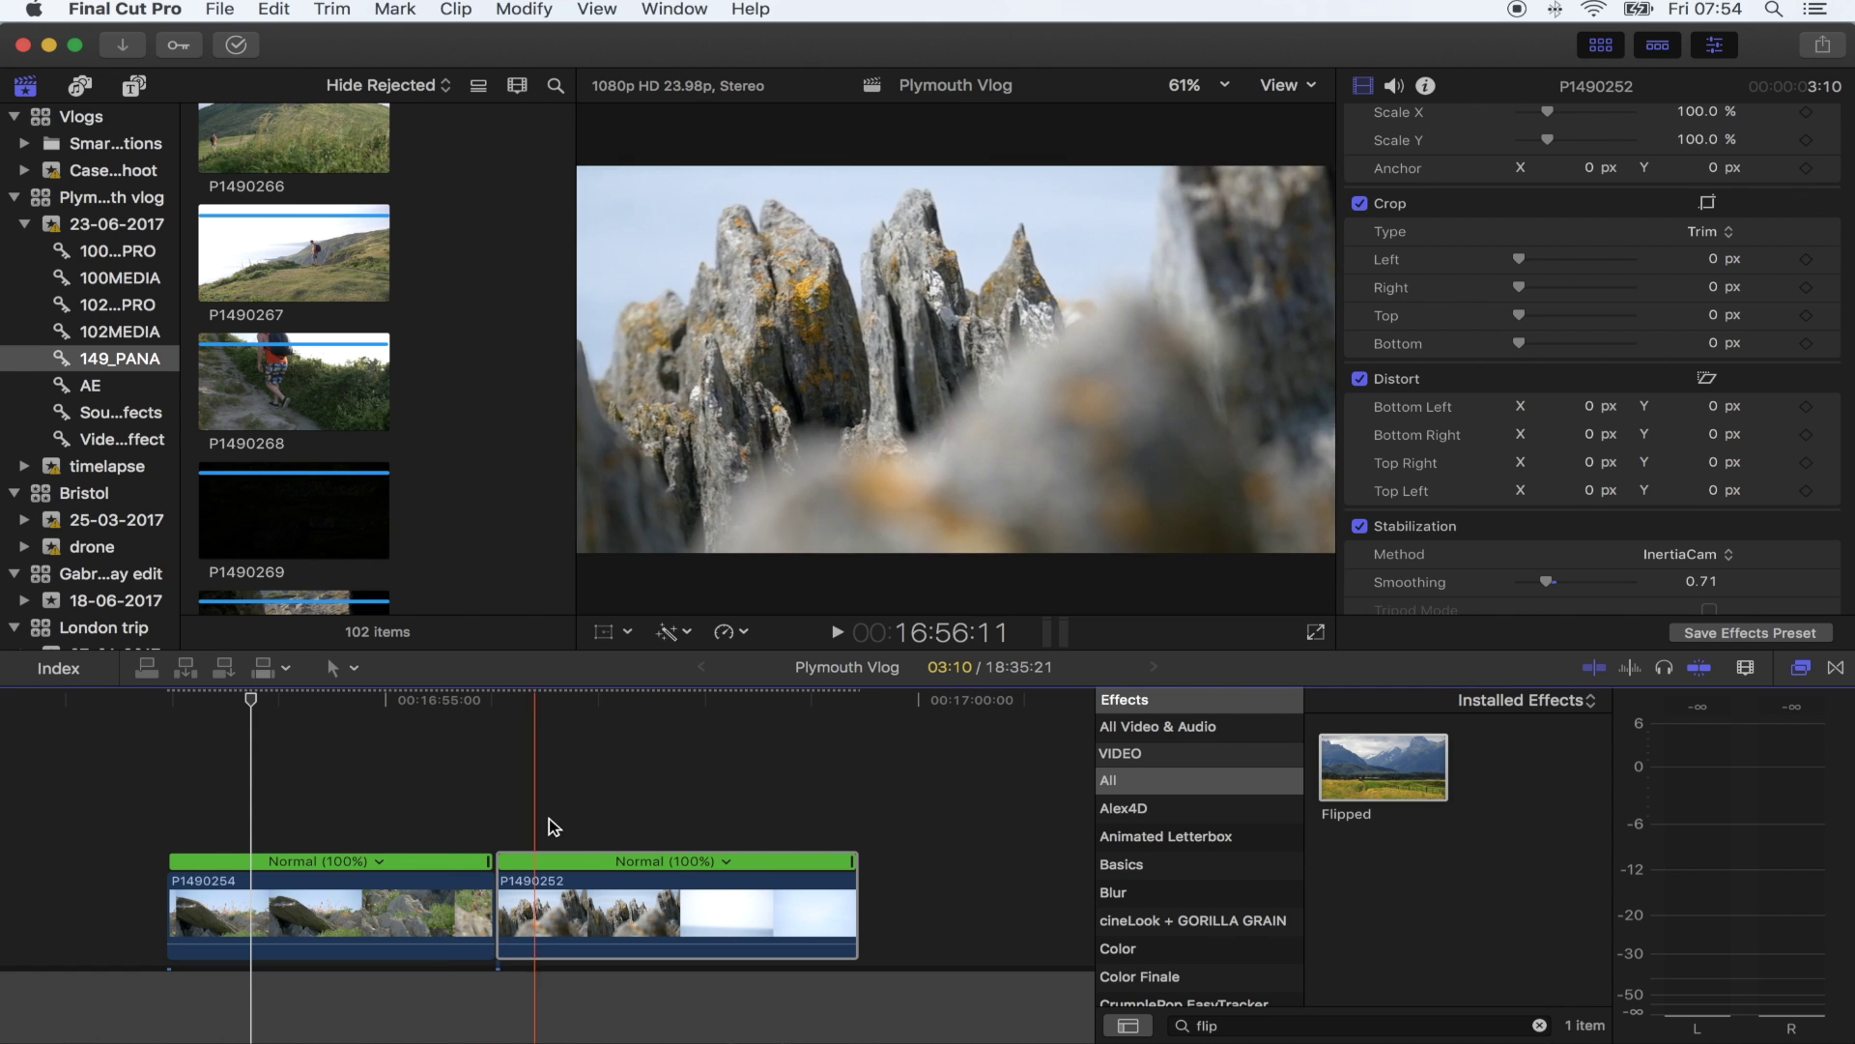
Reverse the playback of clip P1490252
click(589, 693)
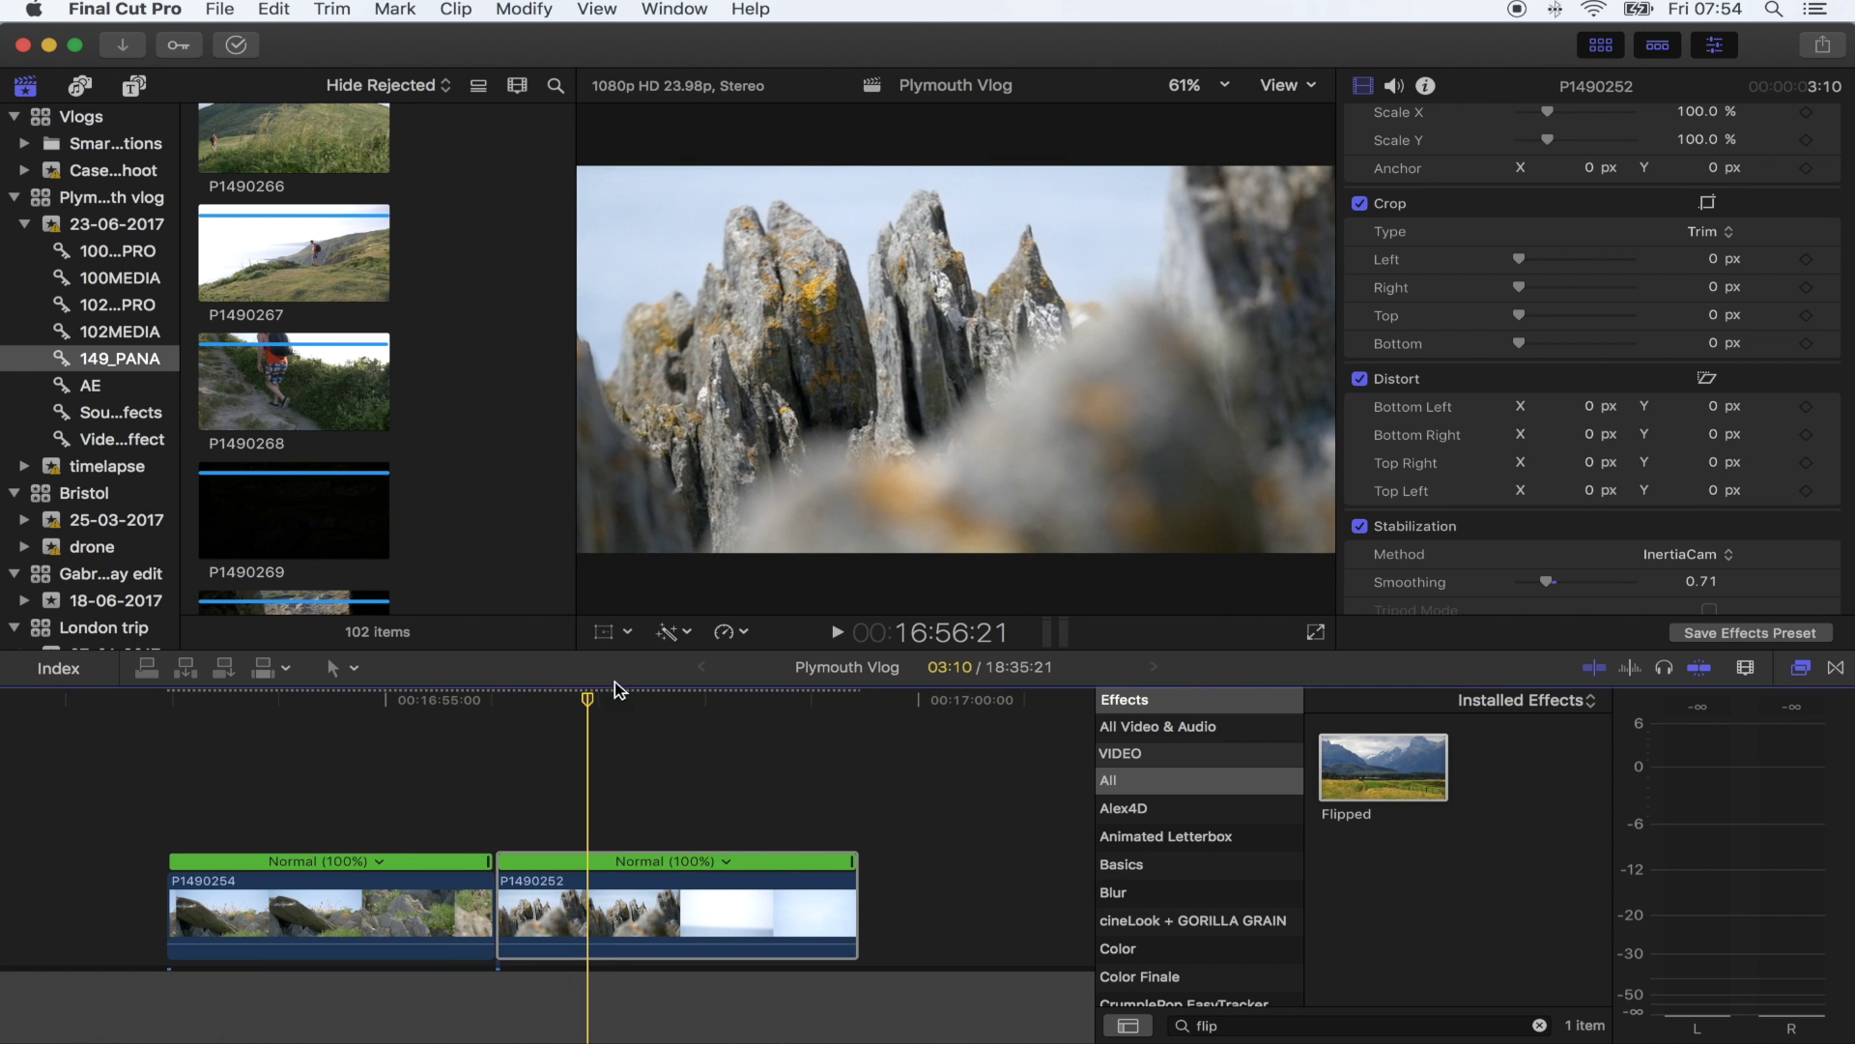
click(741, 630)
click(800, 800)
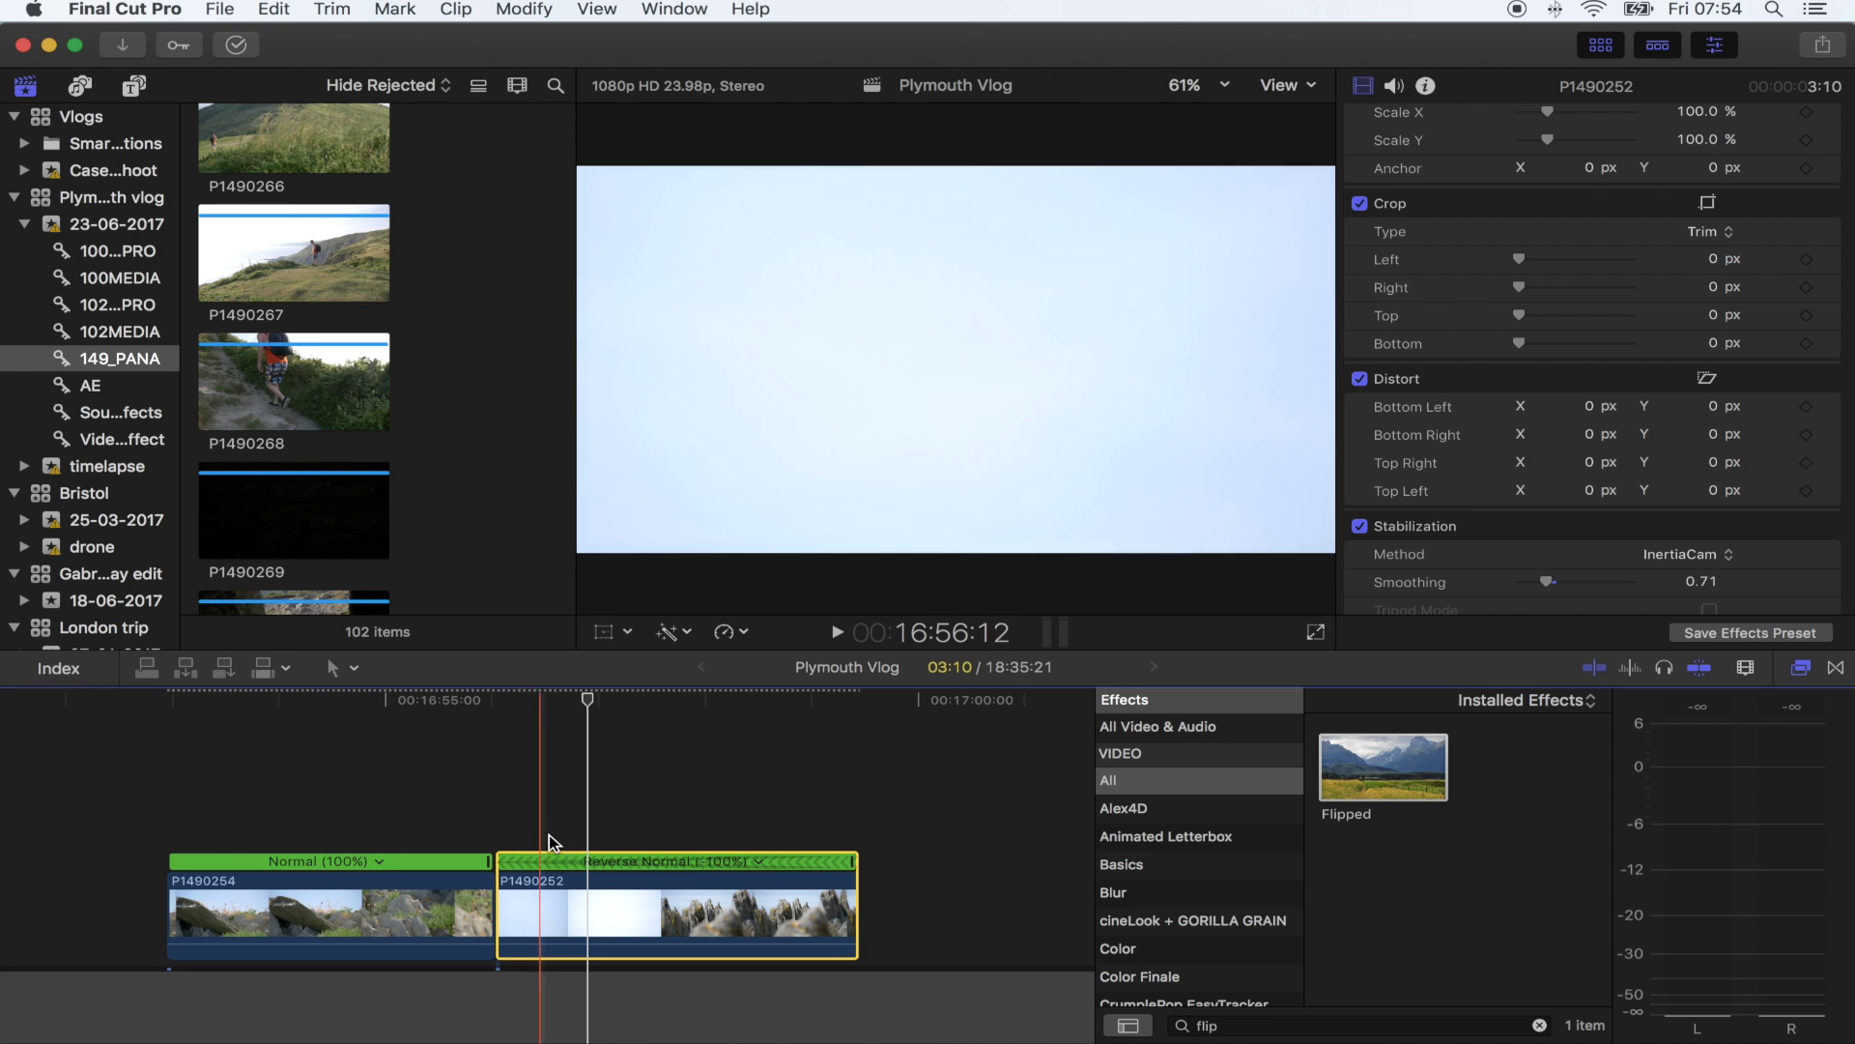
Apply the Flipped effect to clip P1490252 and trim its start so the clip lasts 2:06
click(644, 911)
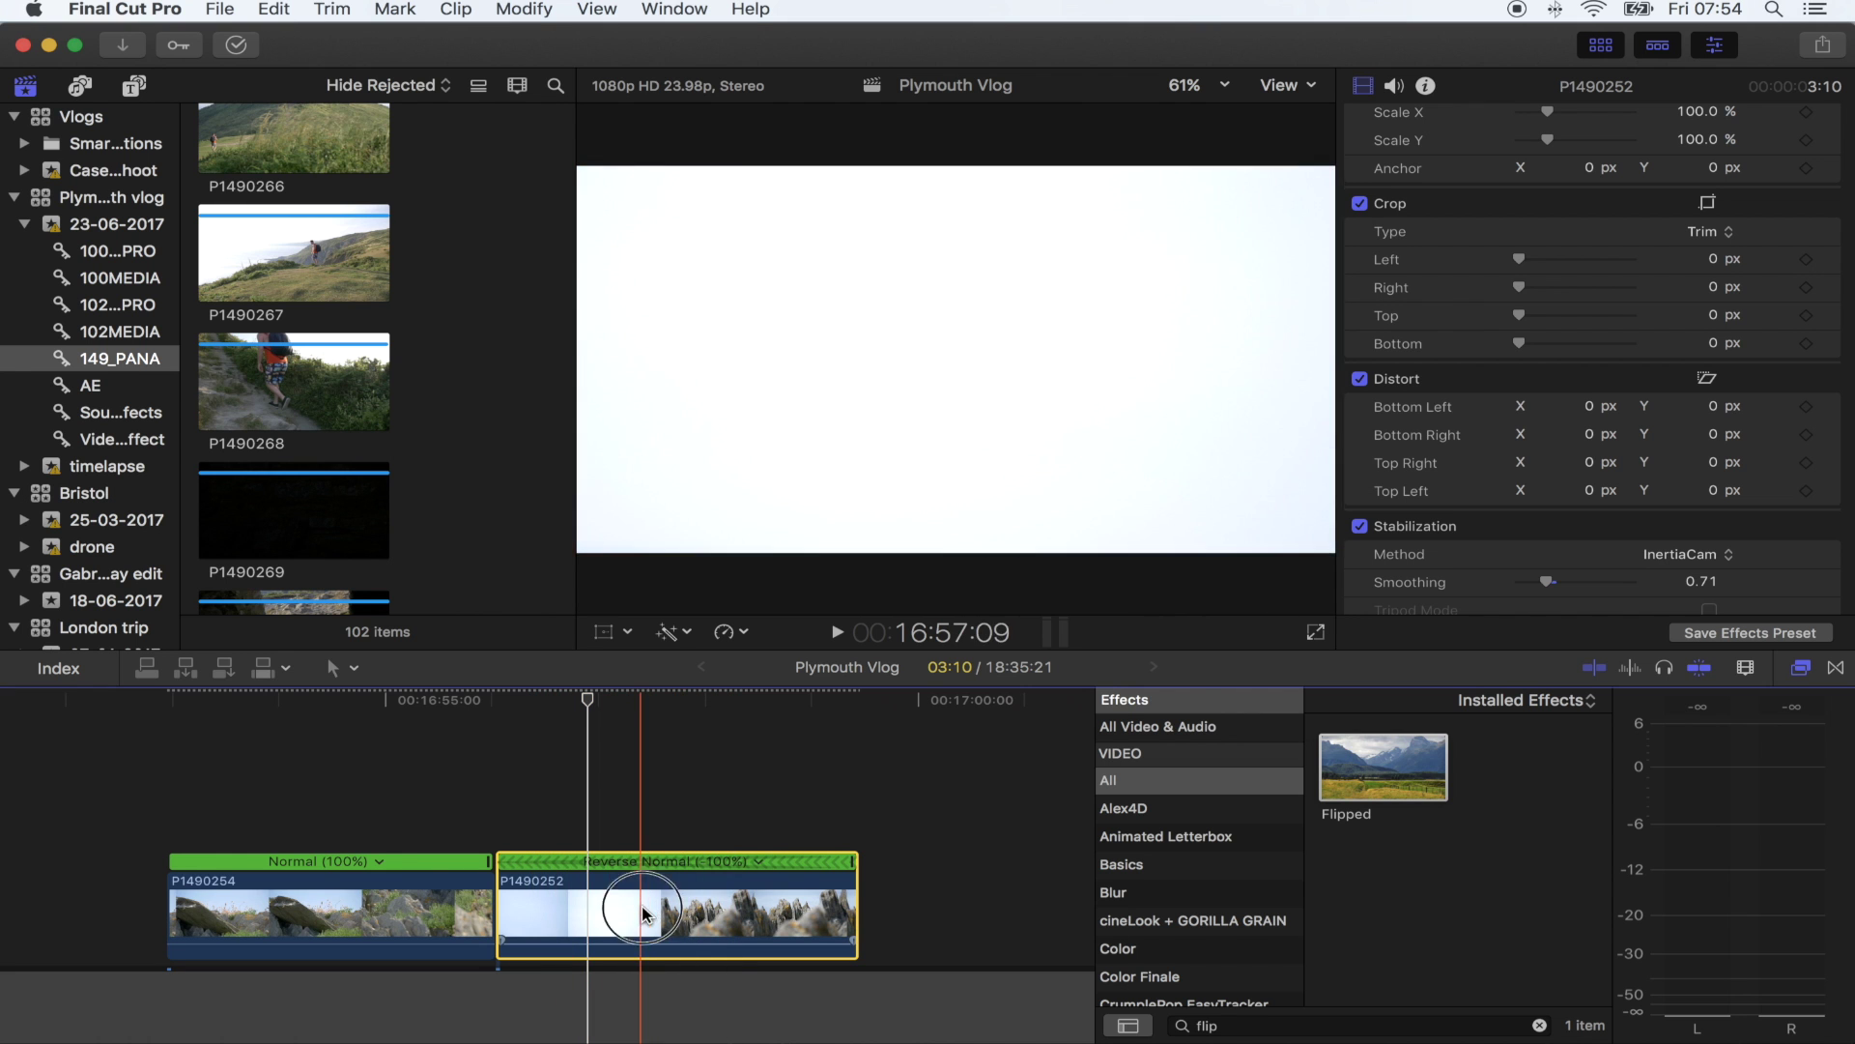
click(643, 699)
click(732, 699)
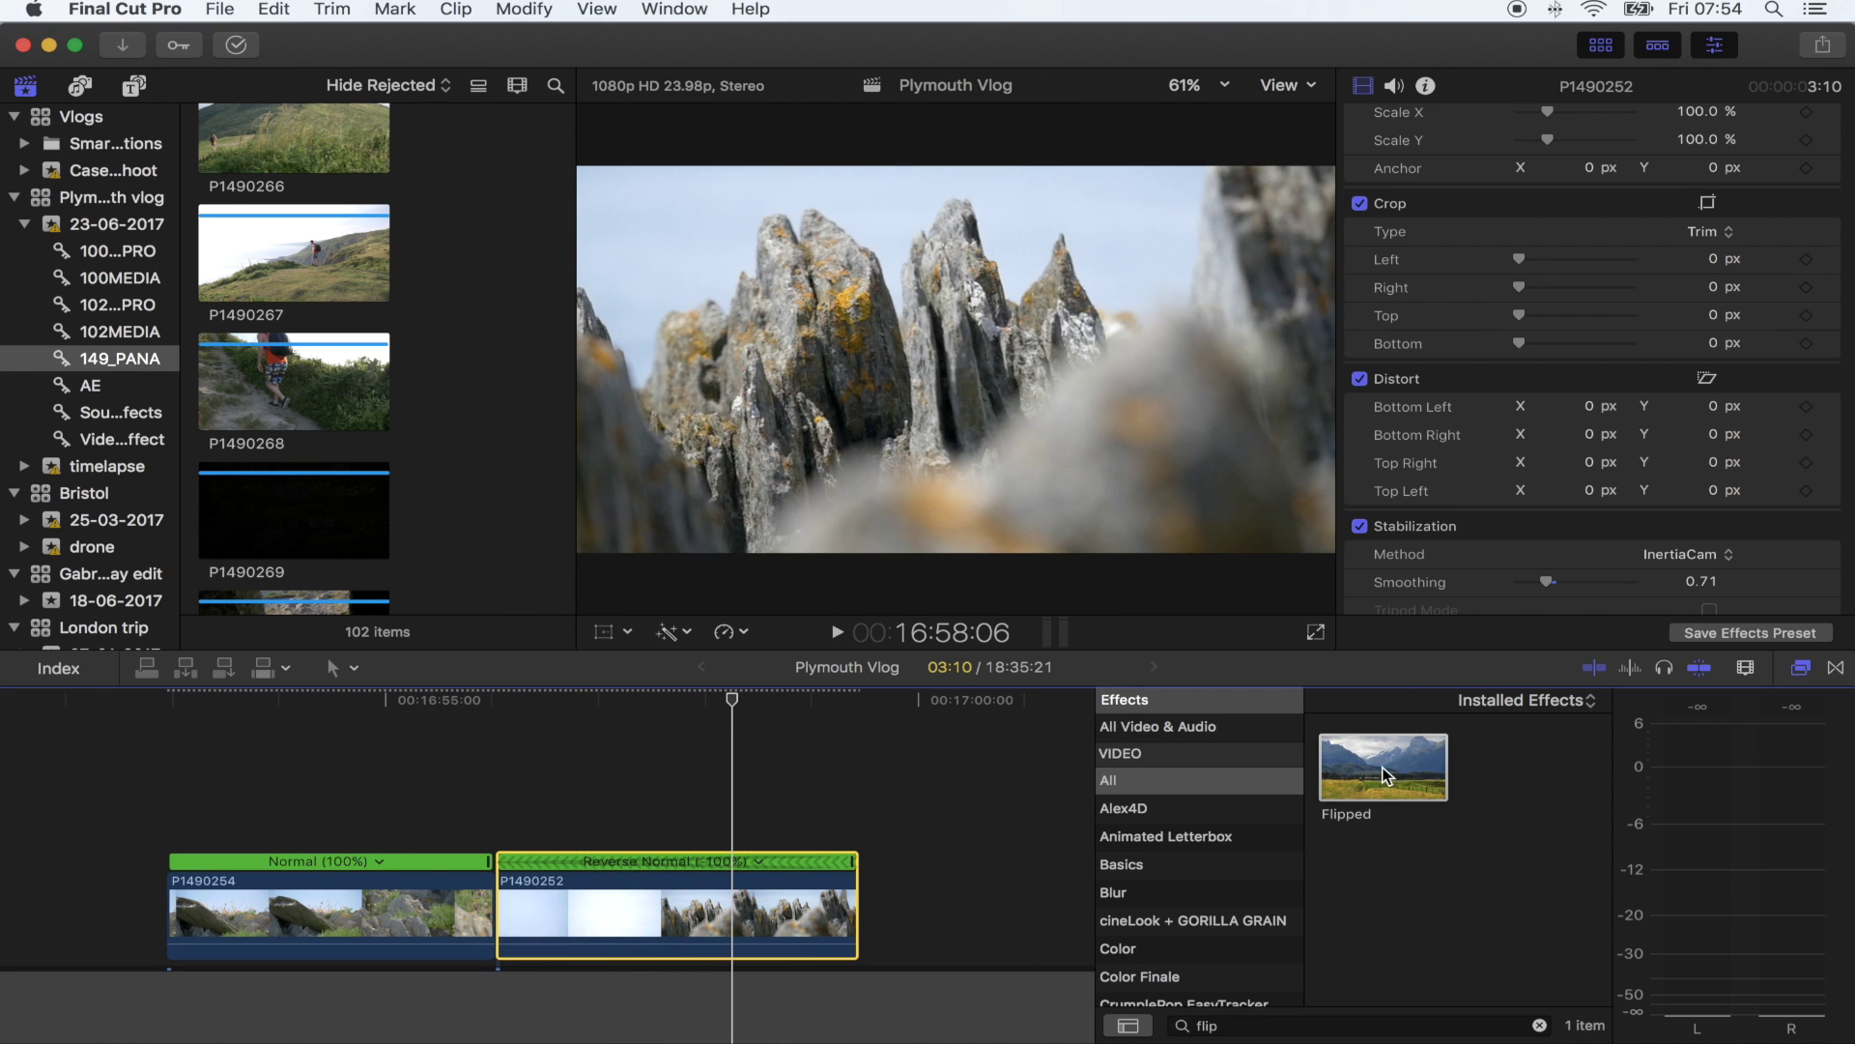
drag(1386, 773, 677, 914)
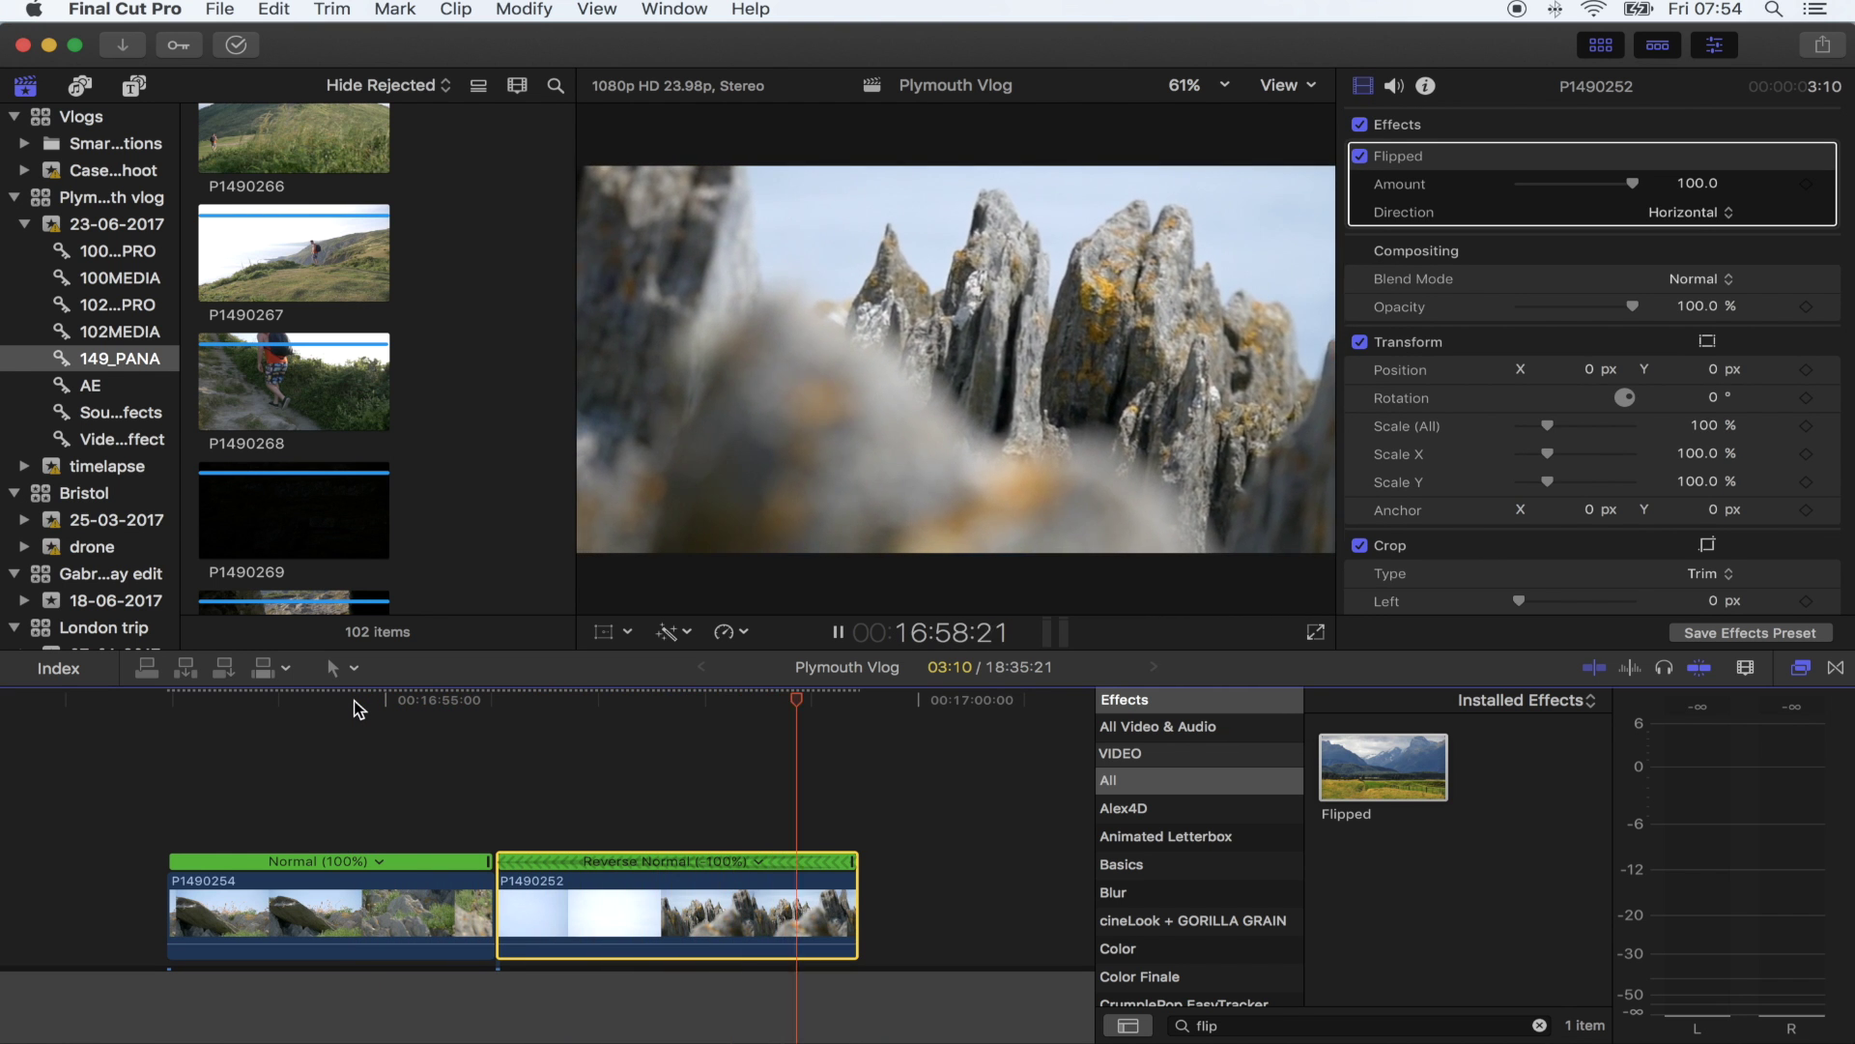
key(alt+[)
Blade the speed of clip P1490254 and make its second speed segment fast
click(317, 908)
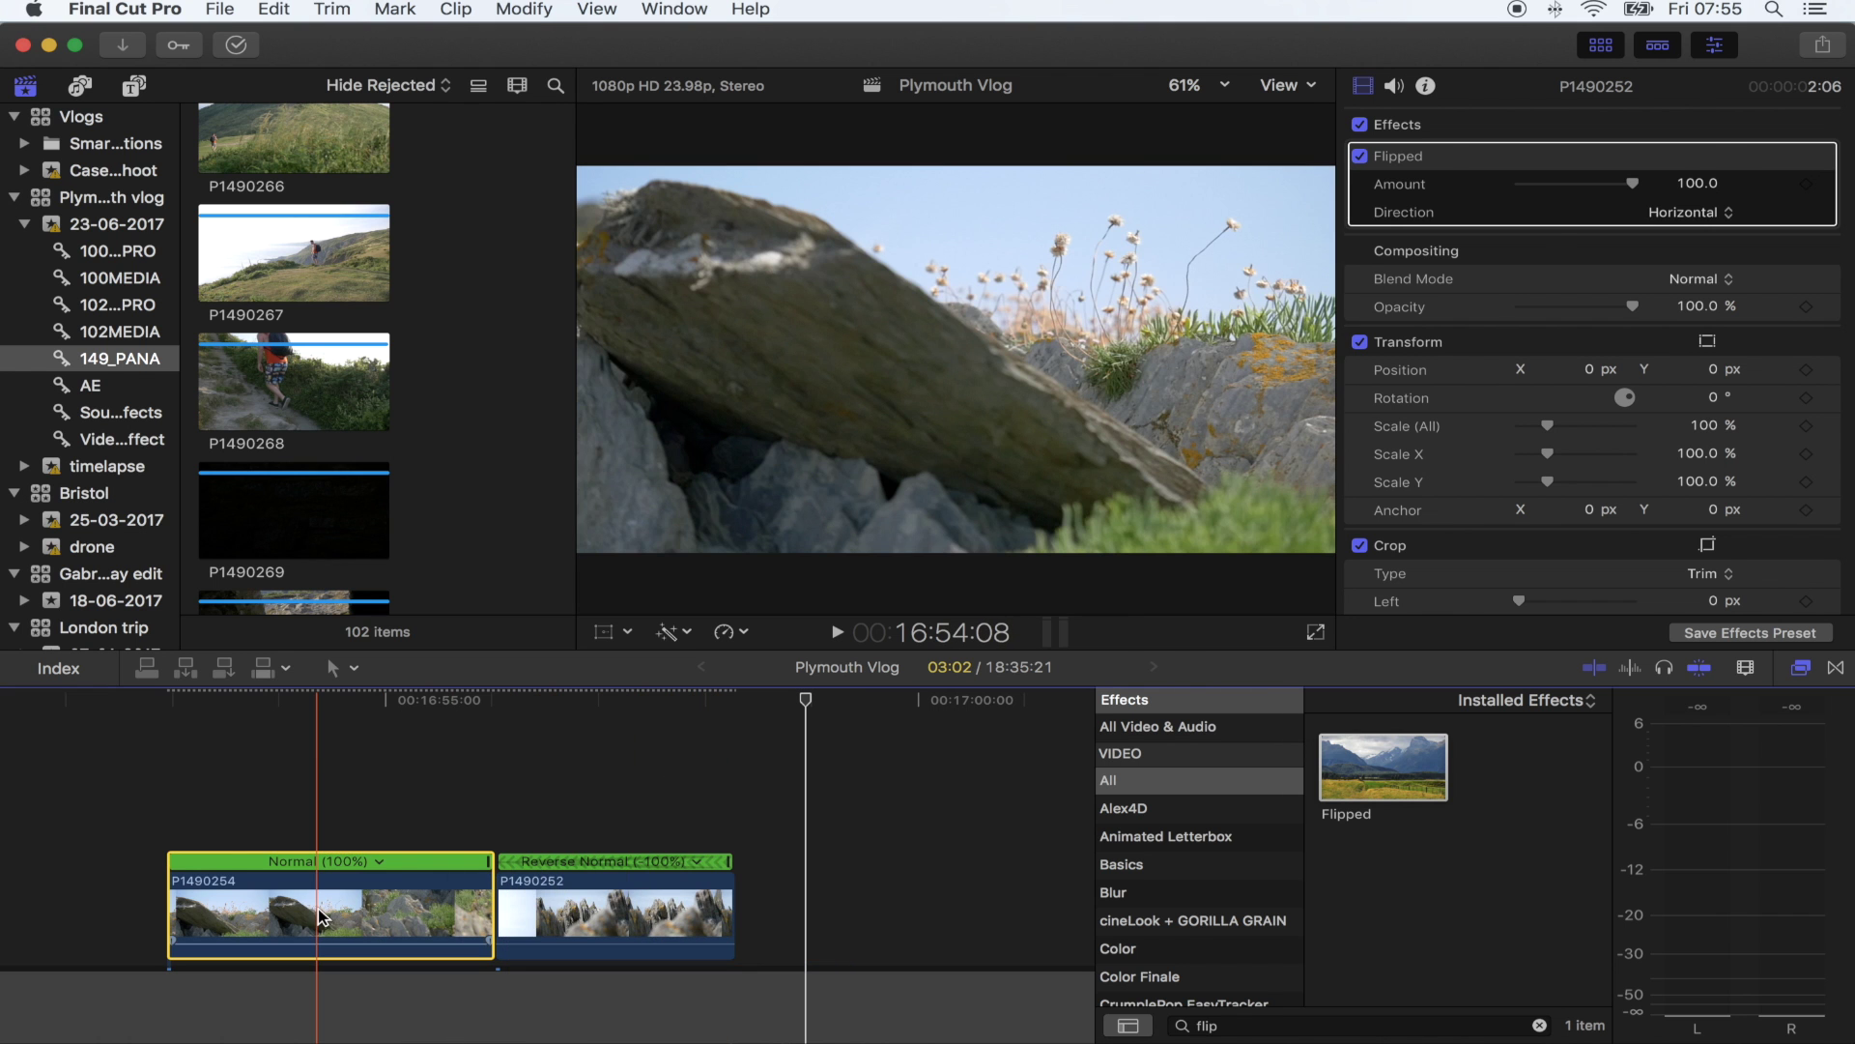
key(shift+b)
drag(489, 861, 350, 861)
Move P1490252 against the end of P1490254, blade its speed and make its first reverse segment fast
drag(619, 909, 378, 861)
click(419, 909)
key(shift+b)
key(super+equal)
double_click(274, 861)
key(super+minus)
key(space)
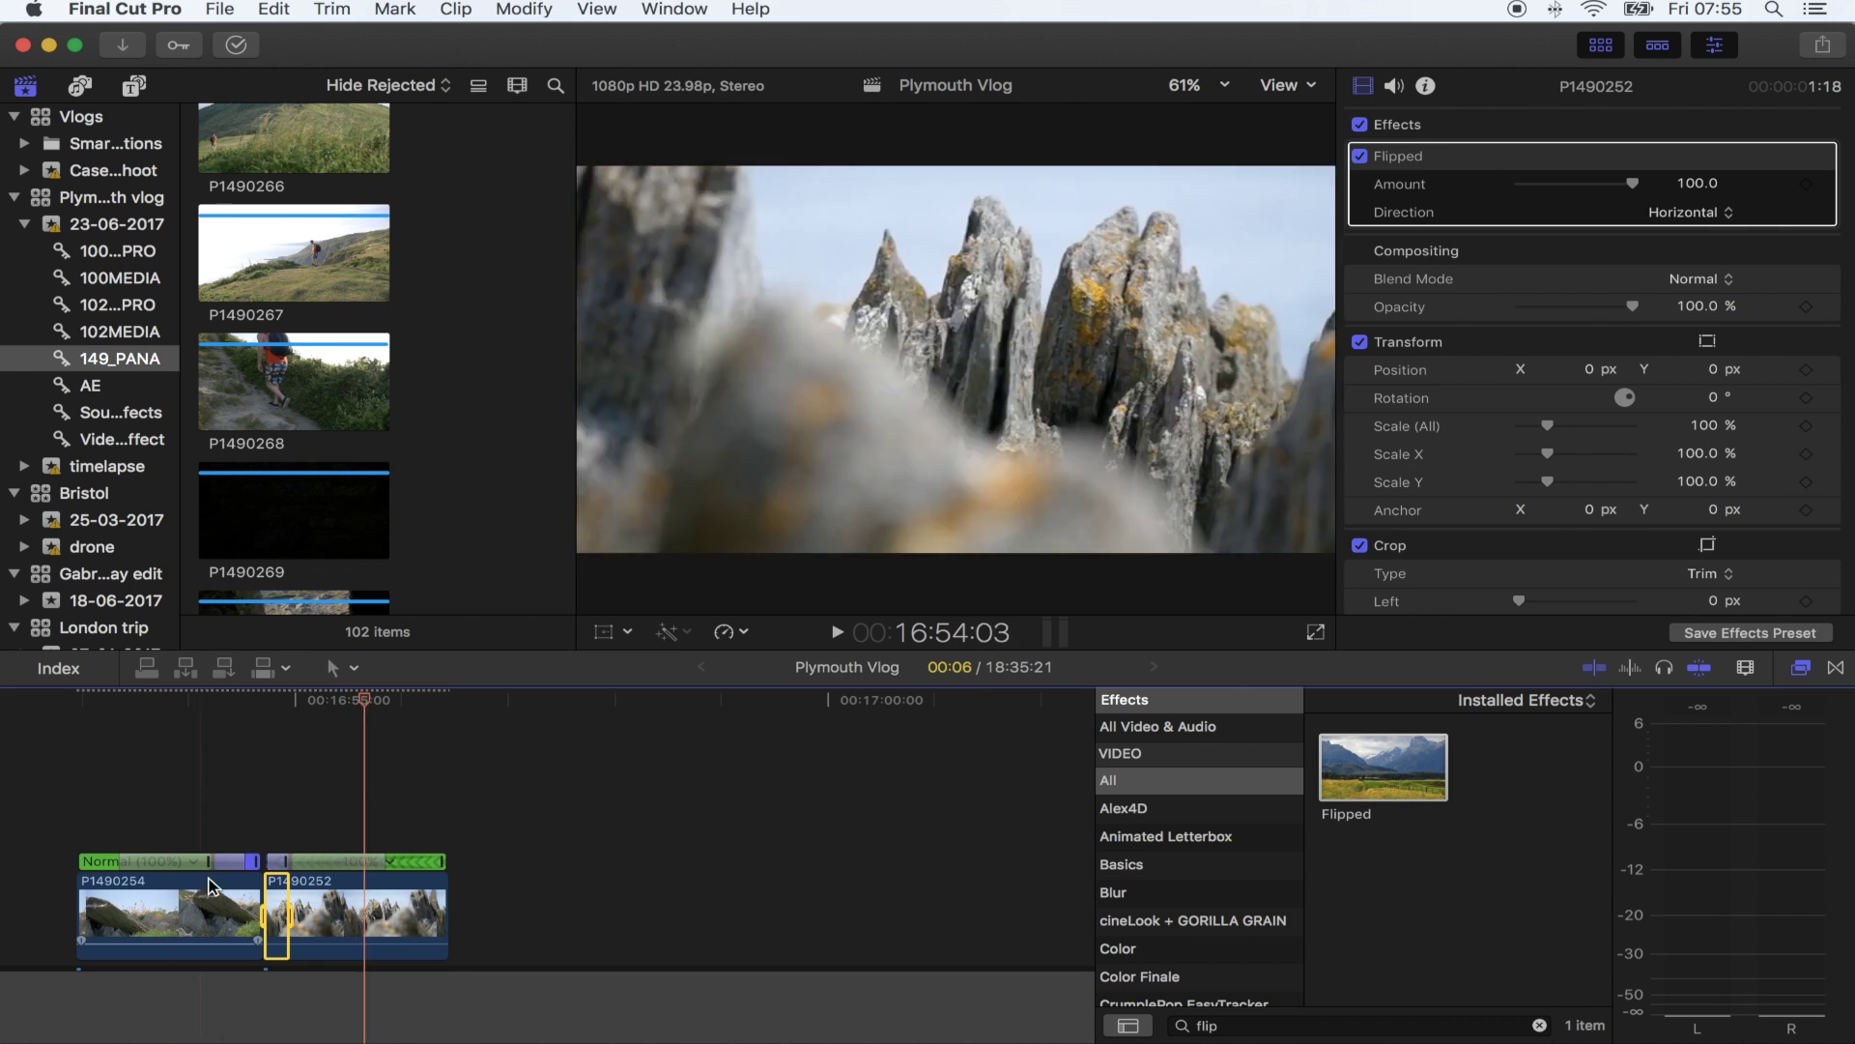
Add a short cross dissolve at the cut between P1490254 and P1490252 and check the frames around it
key(super+equal)
key(super+t)
key(super+minus)
click(183, 701)
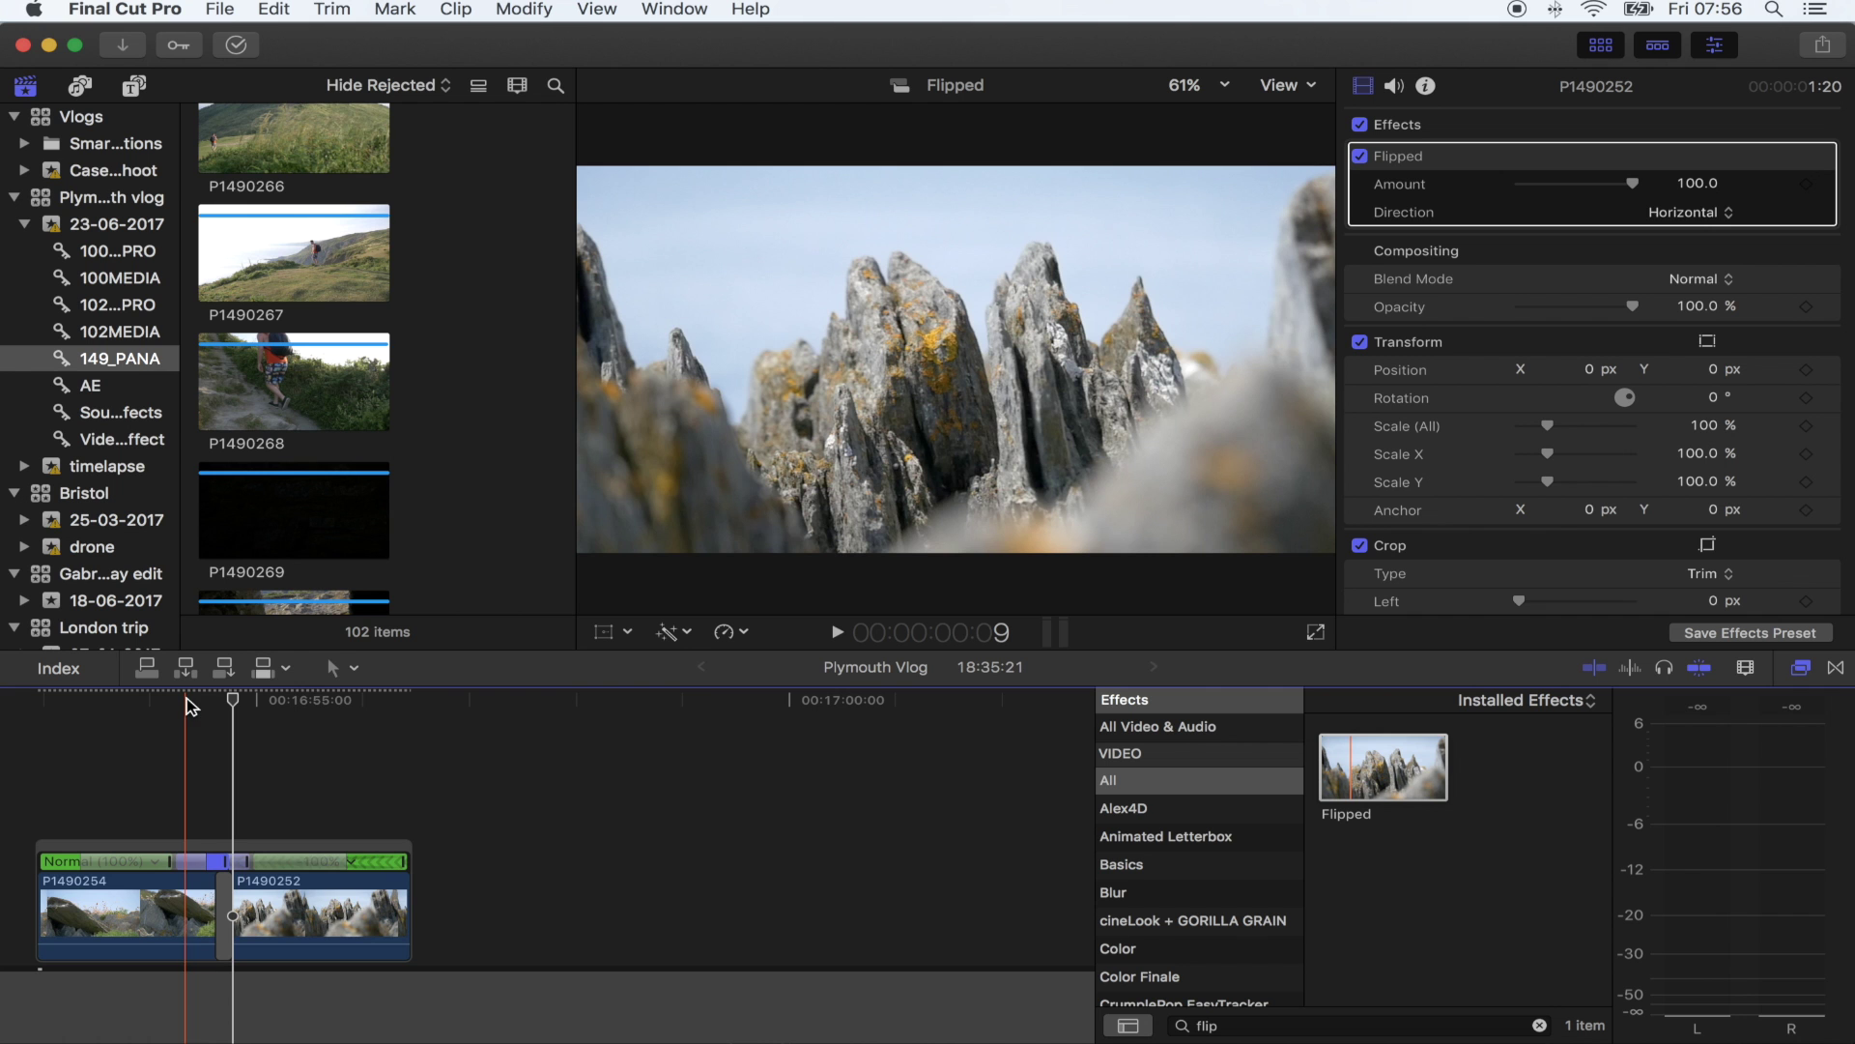
click(331, 700)
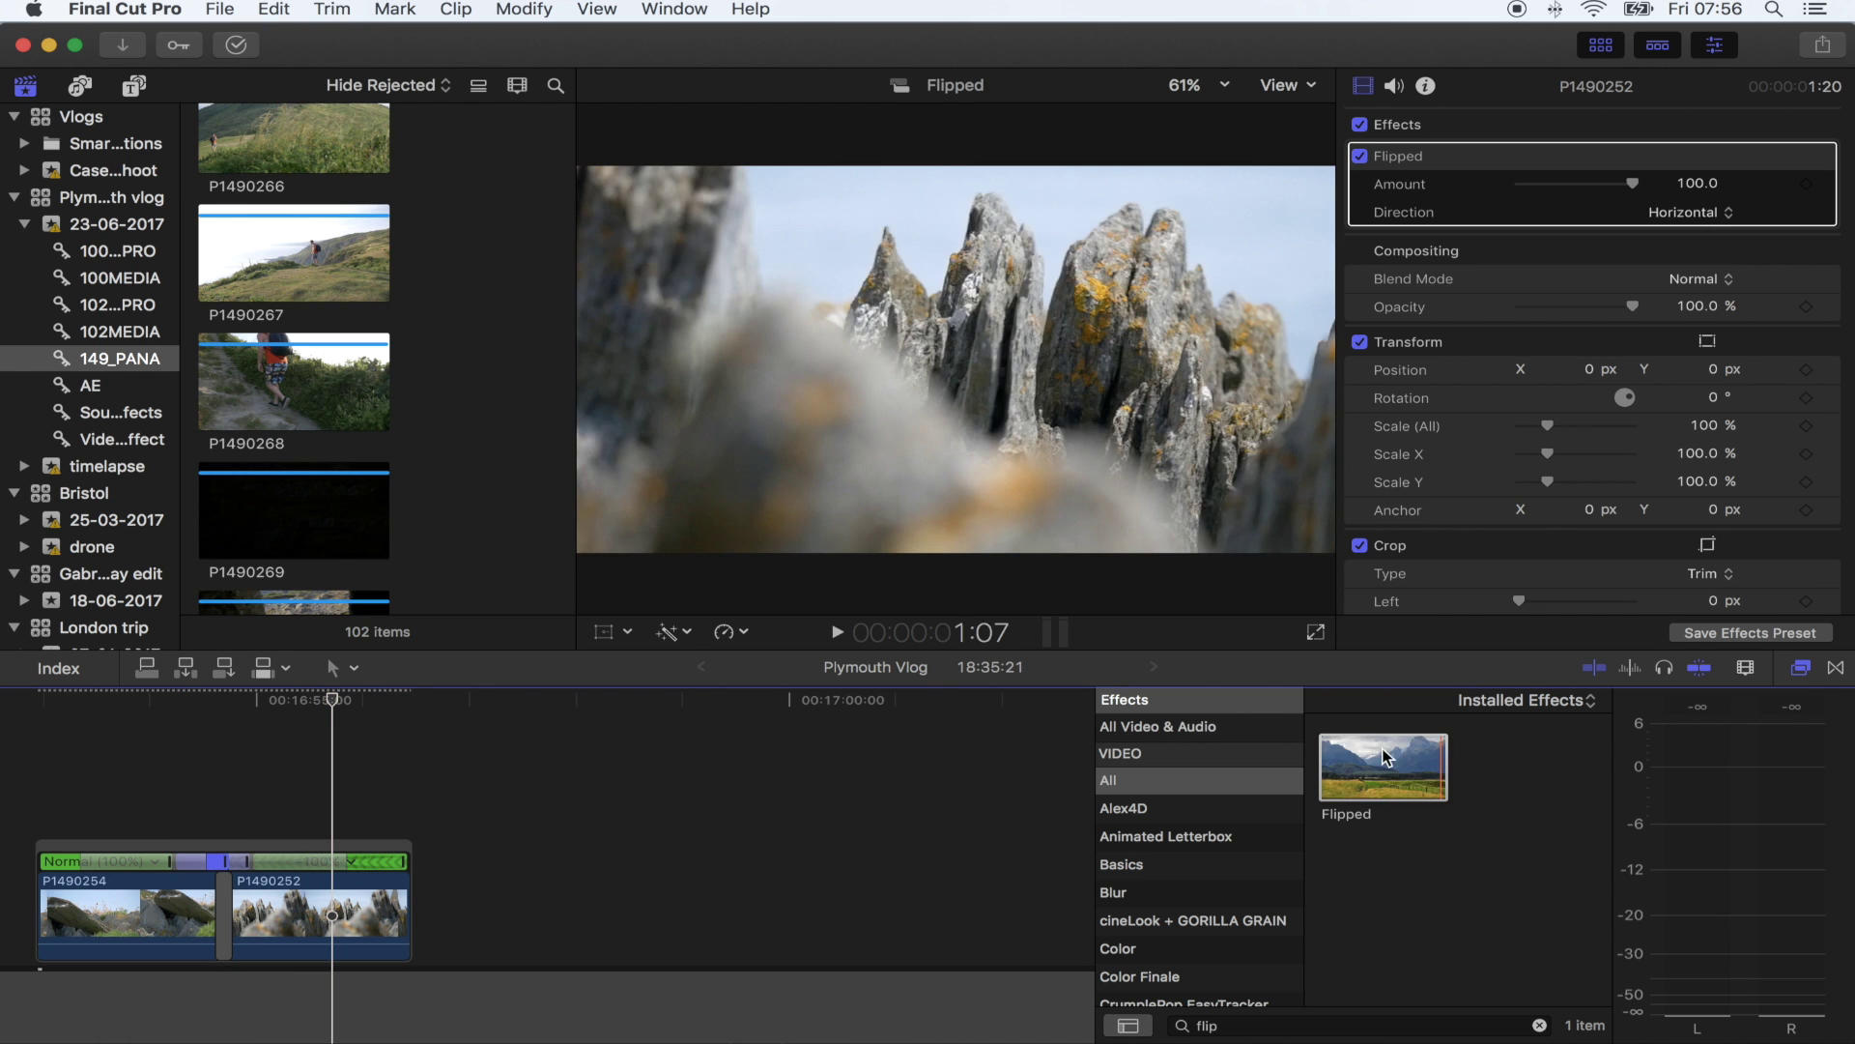